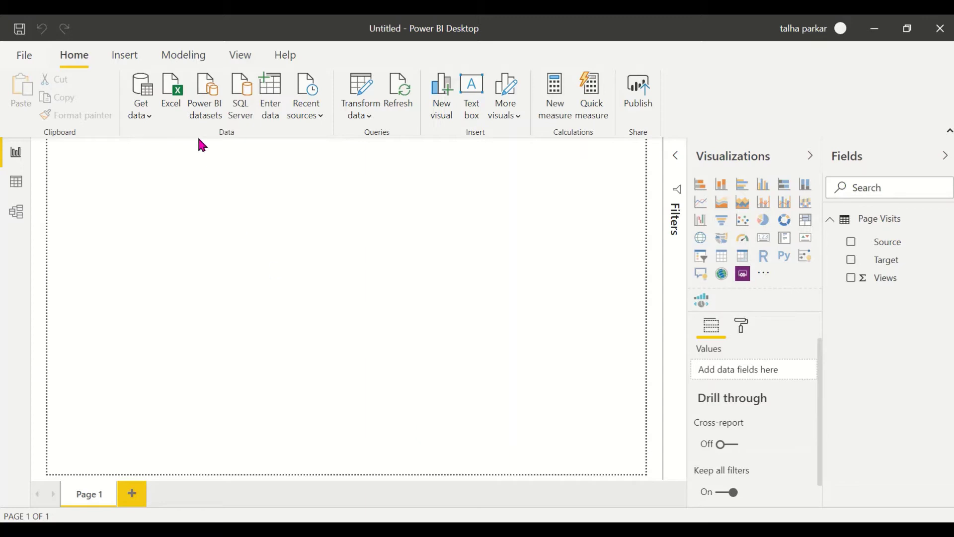
Start an Excel import and open the Blog Visits workbook
left_click(171, 102)
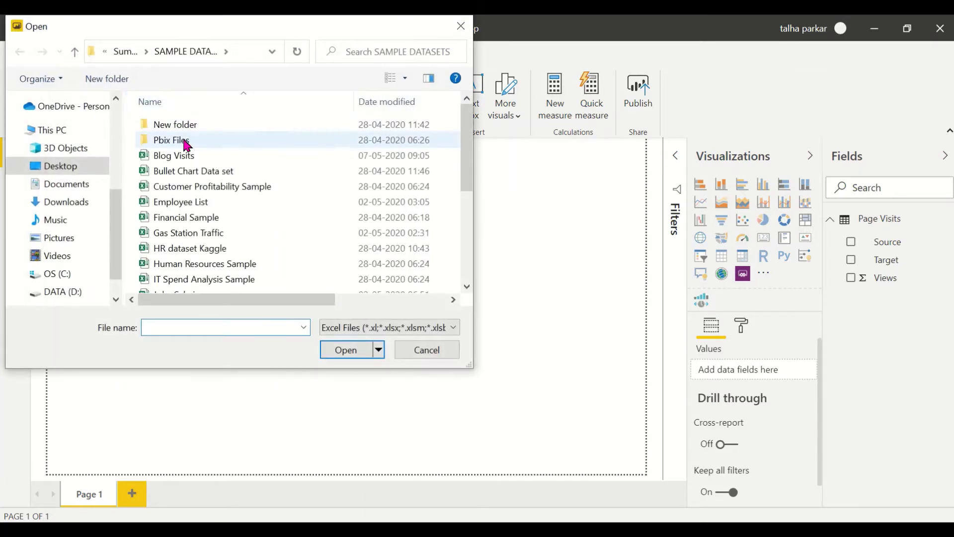
left_click(187, 156)
left_click(341, 354)
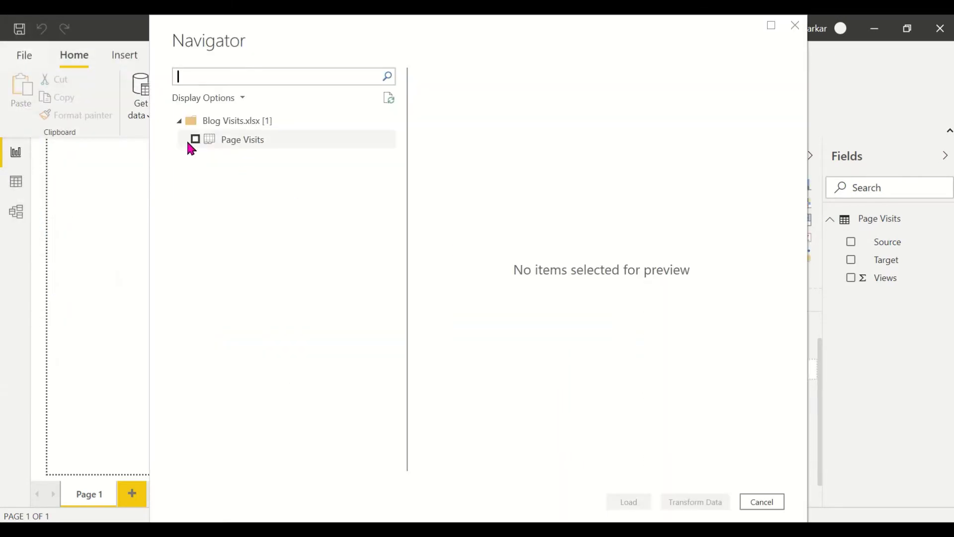
Tick the Page Visits sheet in the Navigator, preview its data, and load it
left_click(193, 141)
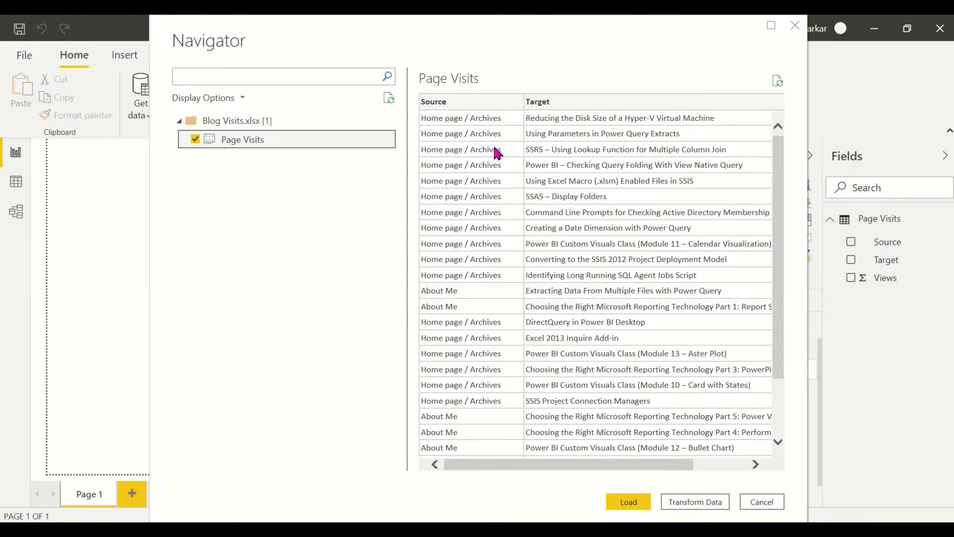
scroll(480, 413, "down", 2)
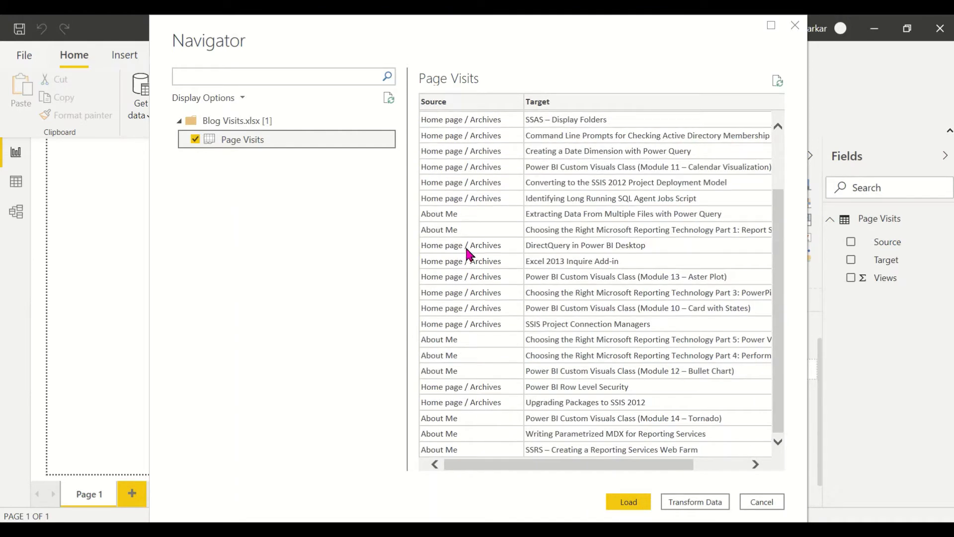
scroll(469, 364, "up", 2)
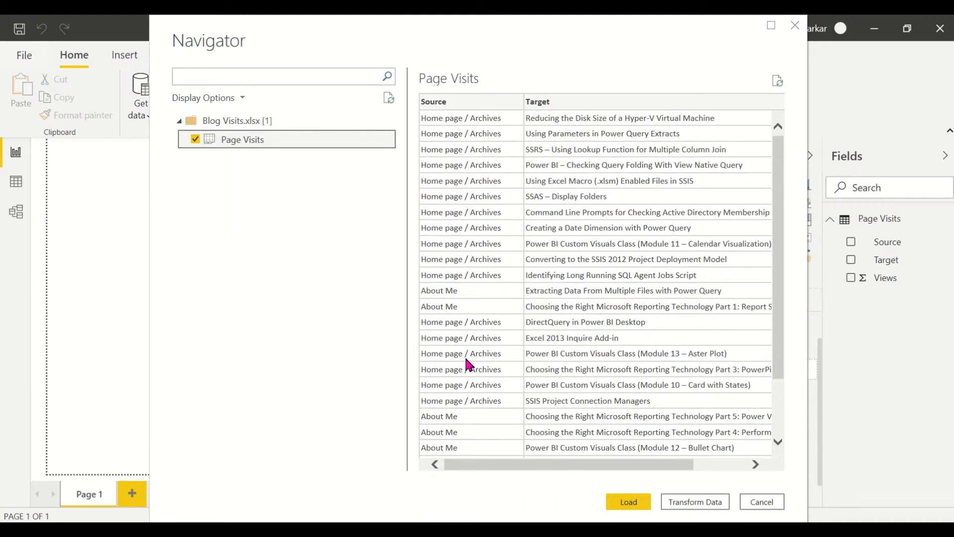
scroll(620, 368, "right", 2)
scroll(619, 368, "down", 1)
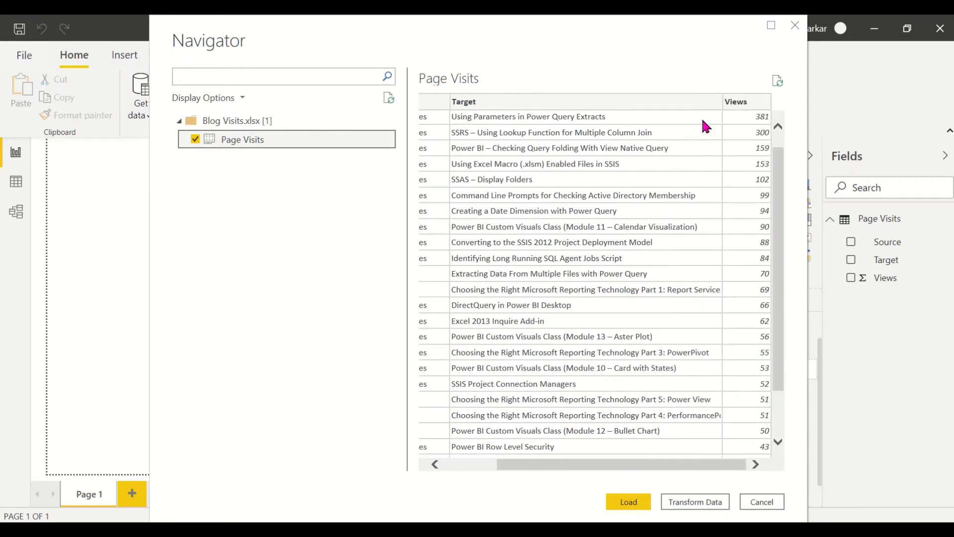
scroll(586, 218, "up", 1)
scroll(586, 217, "down", 2)
scroll(587, 217, "up", 2)
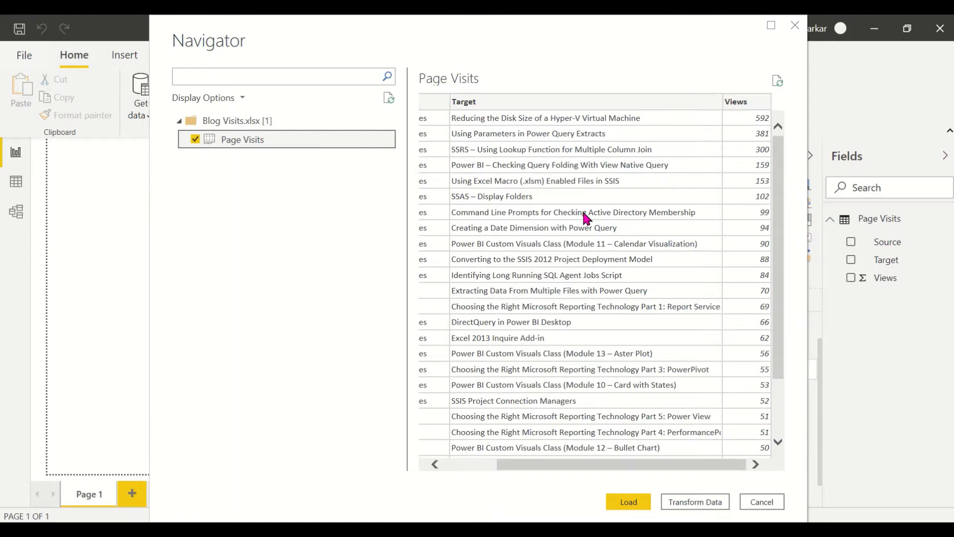
scroll(587, 217, "down", 2)
scroll(586, 217, "up", 2)
left_click(618, 495)
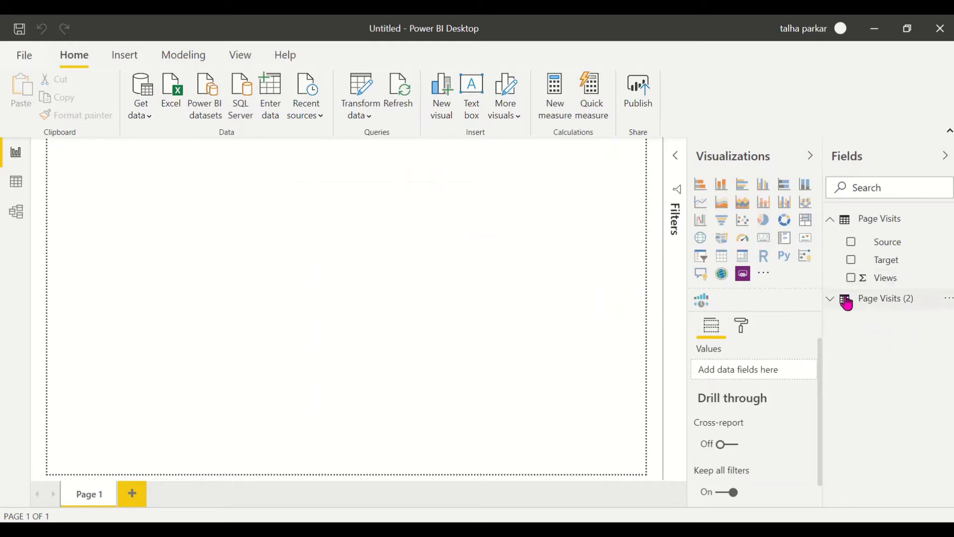
Delete the original Page Visits table from the Fields pane and confirm the deletion
left_click(846, 299)
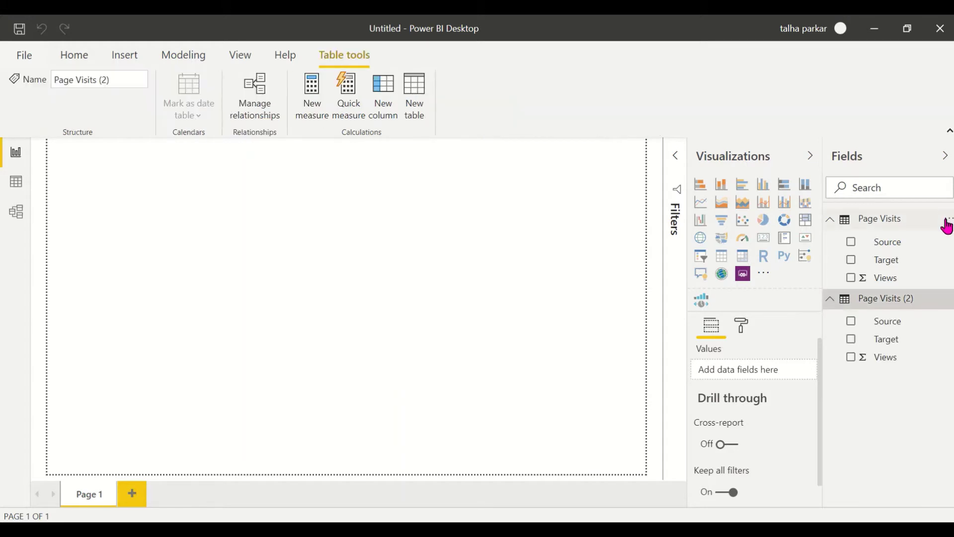
left_click(947, 224)
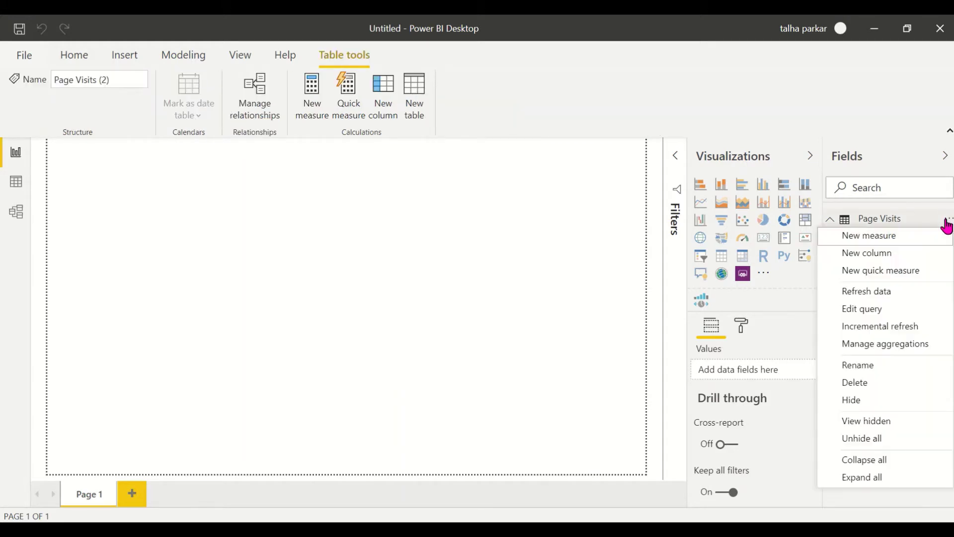
left_click(876, 384)
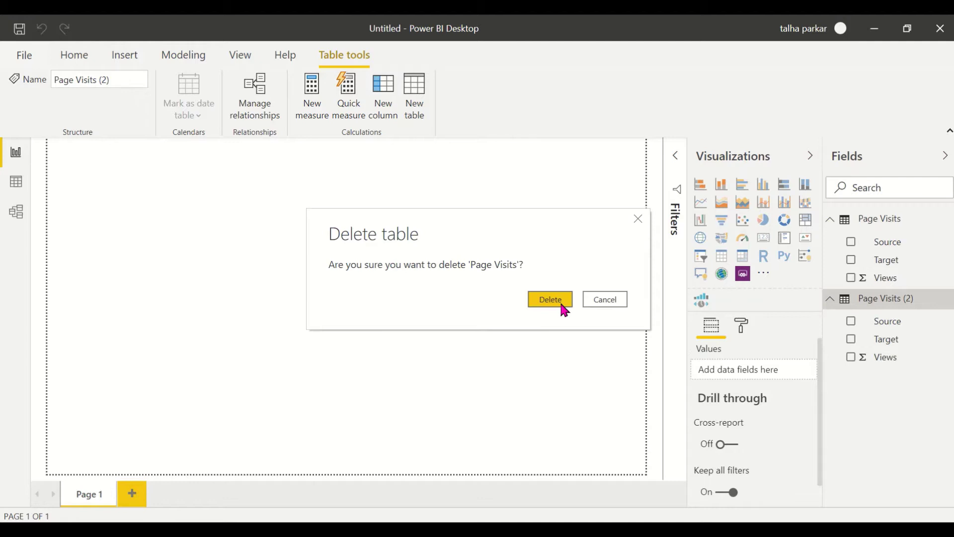
left_click(562, 305)
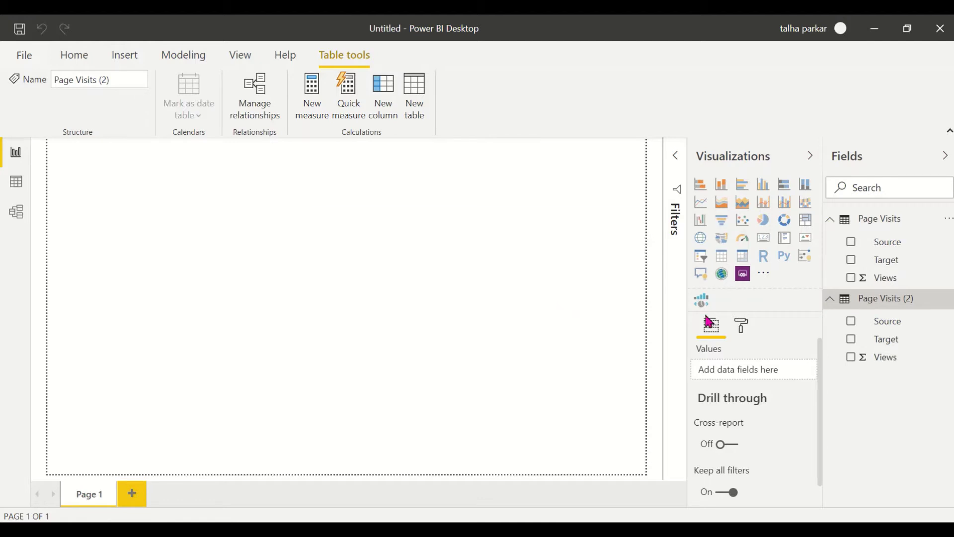
Search AppSource for Force visuals and add the Force-Directed Graph, confirming the import
left_click(764, 277)
left_click(789, 294)
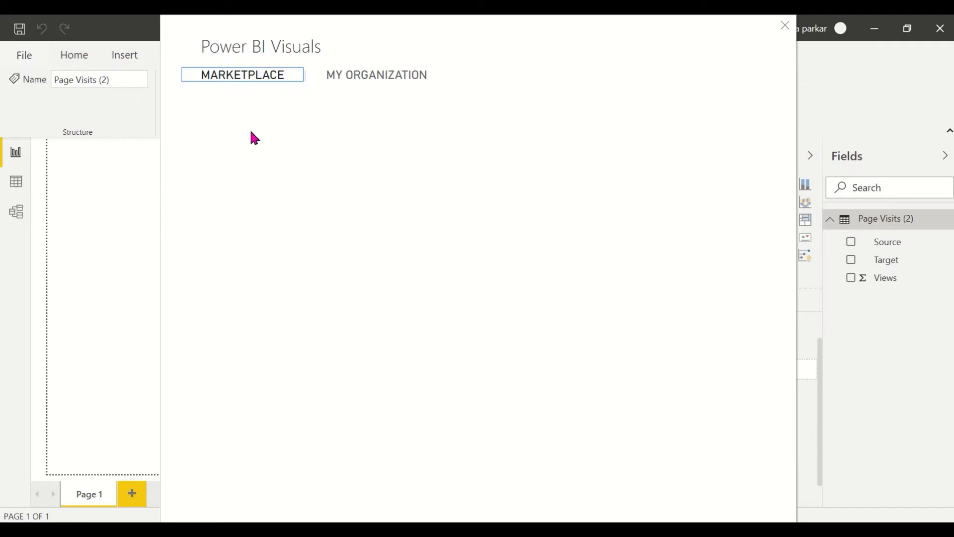
left_click(256, 157)
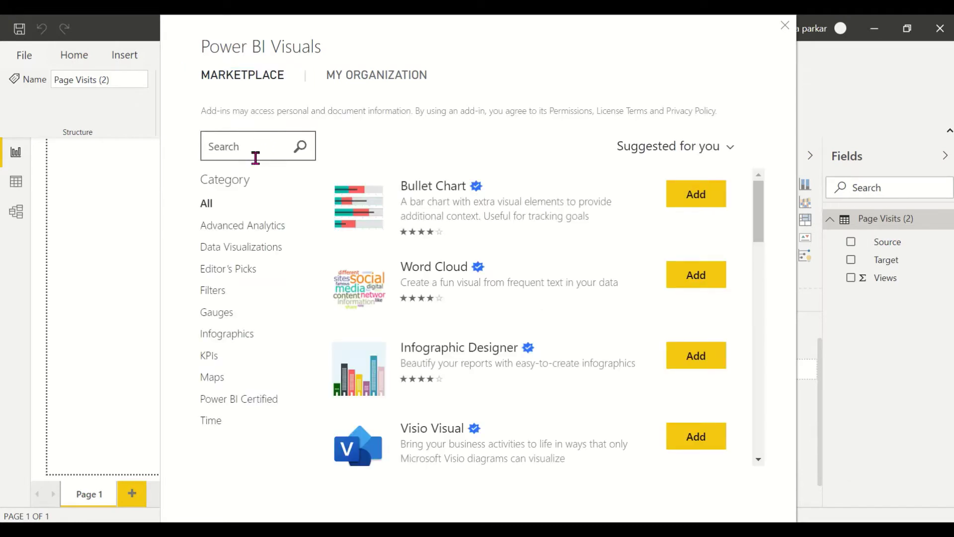
type("Force")
key("Return")
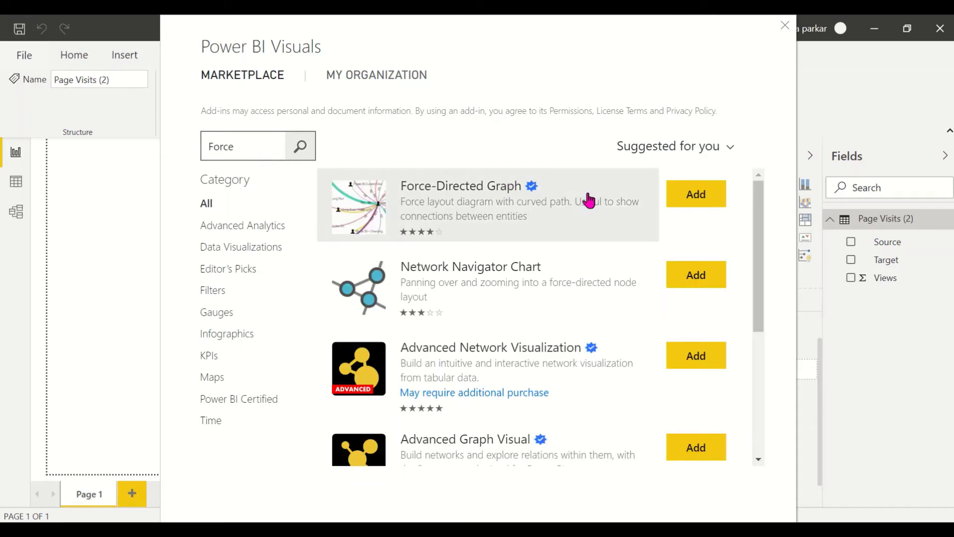
left_click(697, 200)
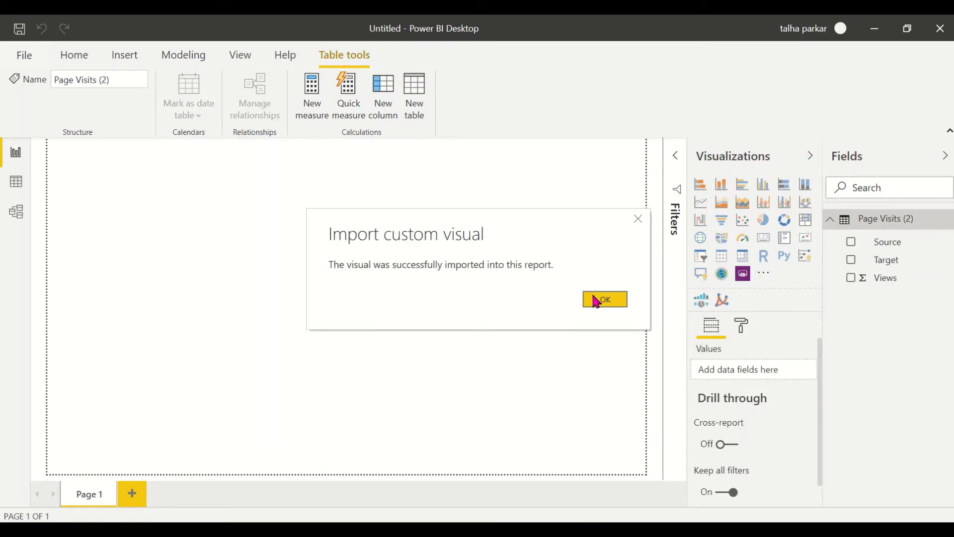
left_click(601, 299)
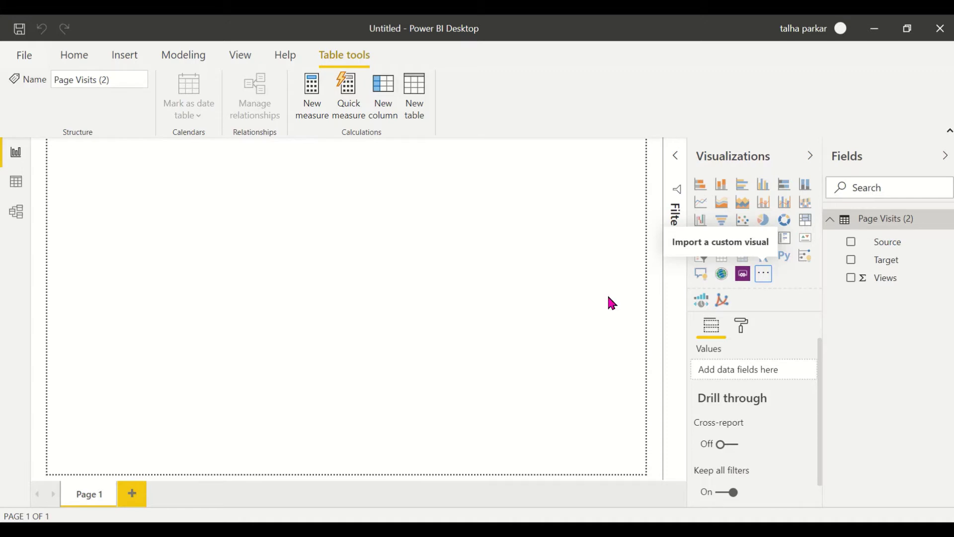
In the visuals marketplace, search 'dhord' and browse the Chord visual's preview images
left_click(769, 281)
left_click(774, 292)
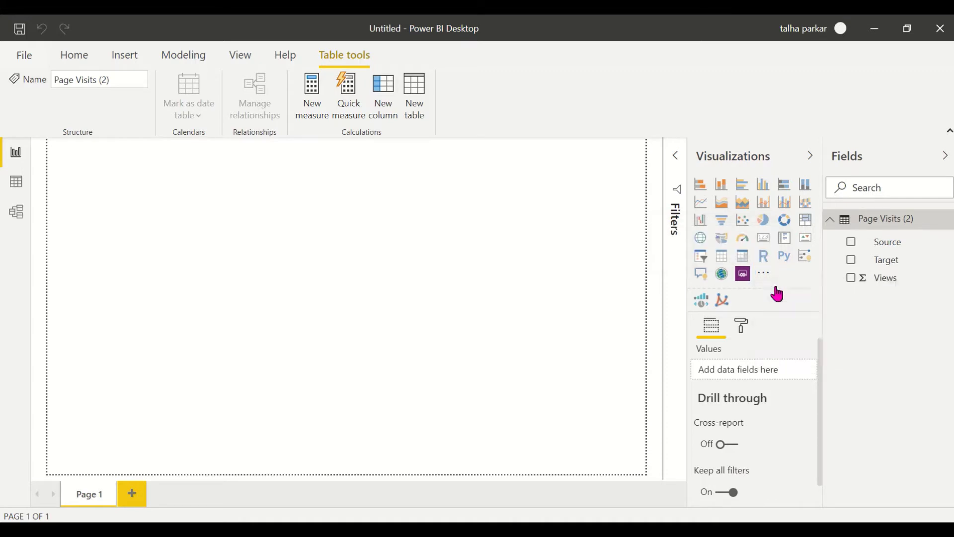
left_click(225, 142)
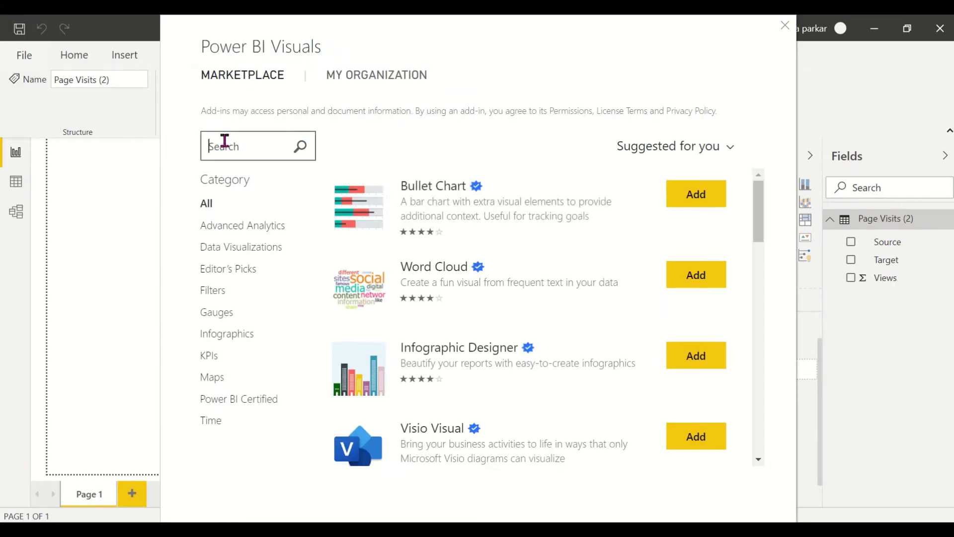
type("dhord")
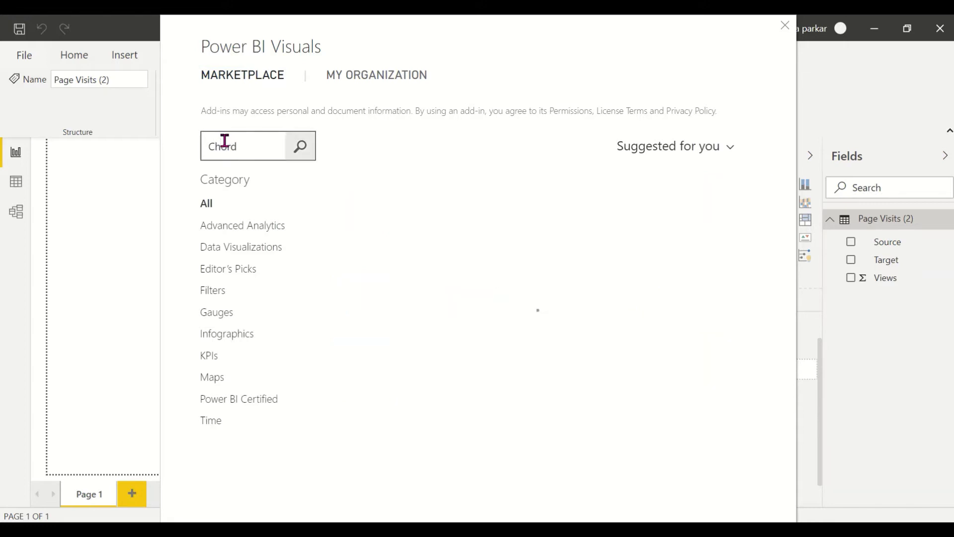
left_click(432, 214)
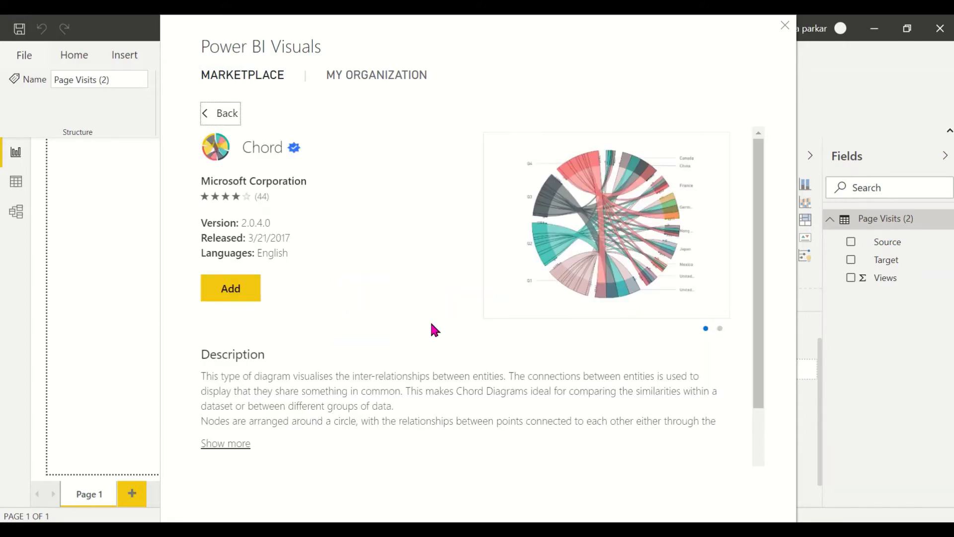
mouse_move(526, 249)
left_click(502, 235)
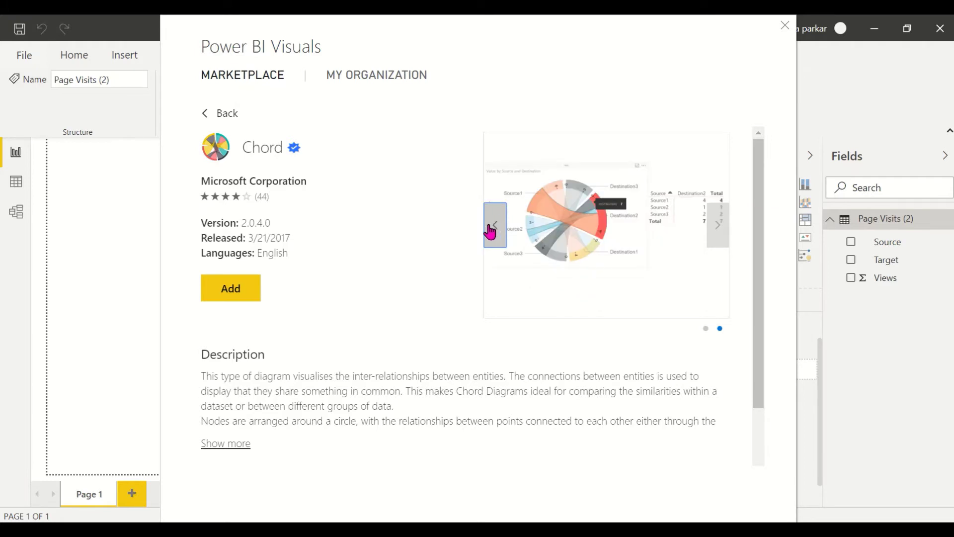
left_click(209, 118)
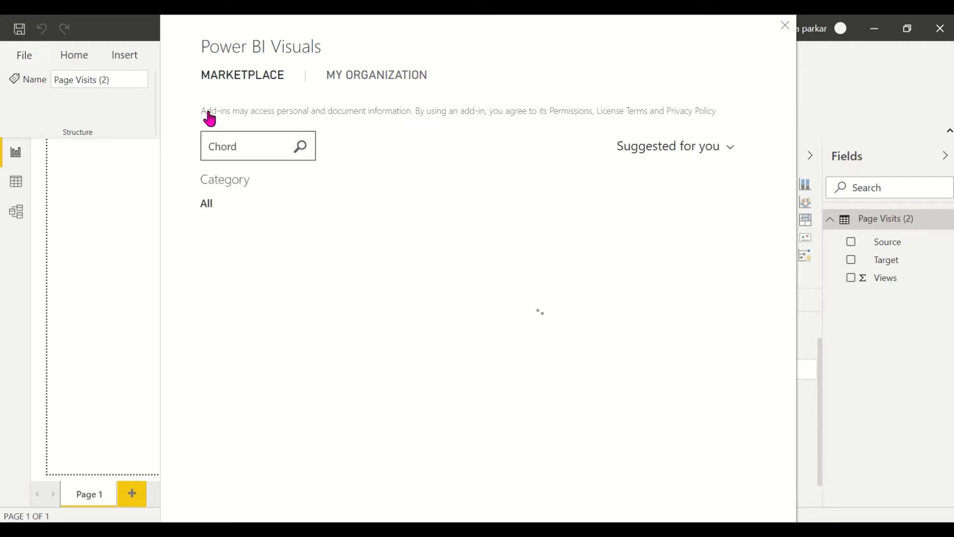
Search 'Force', review the Force-Directed Graph previews, and close the marketplace
left_click_drag(240, 138, 123, 139)
type("Force")
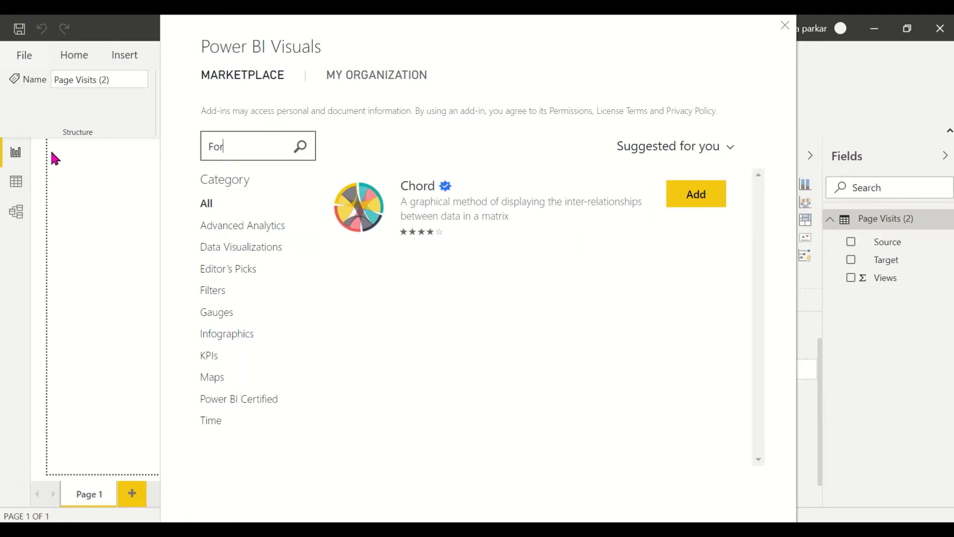
key("Return")
left_click(396, 219)
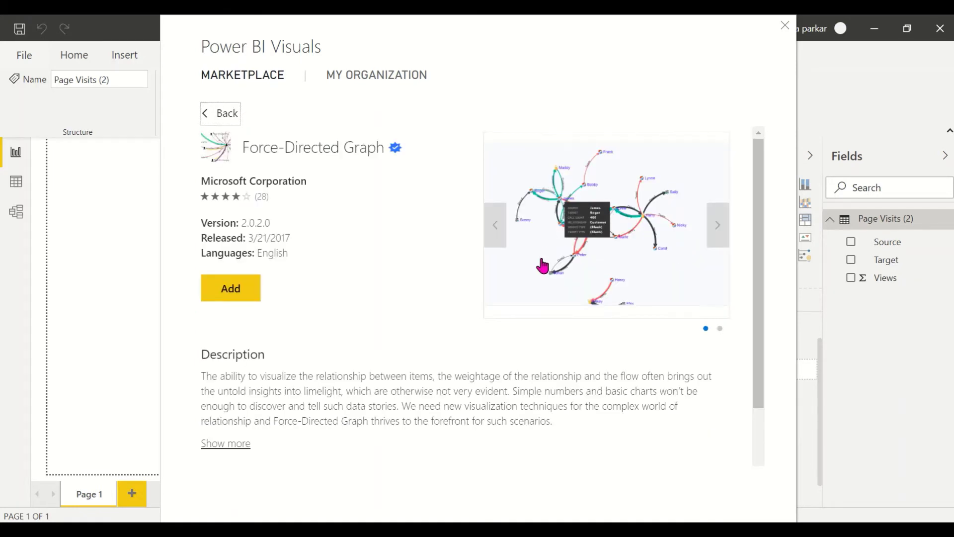
left_click(504, 243)
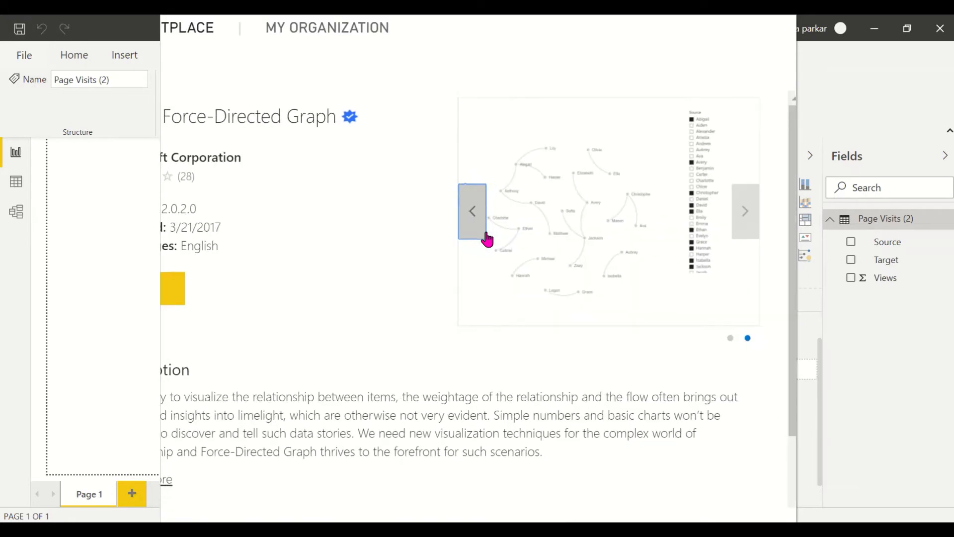
left_click(479, 229)
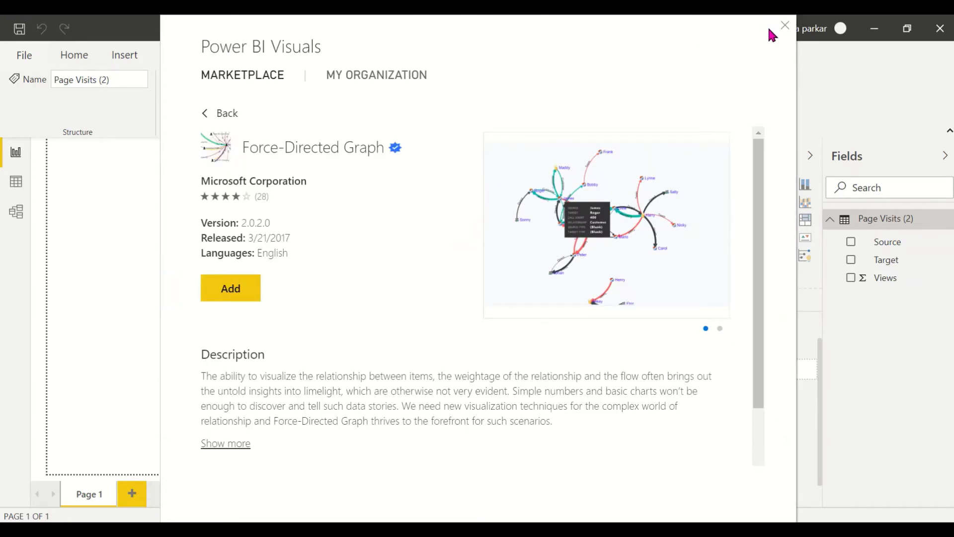
left_click(784, 25)
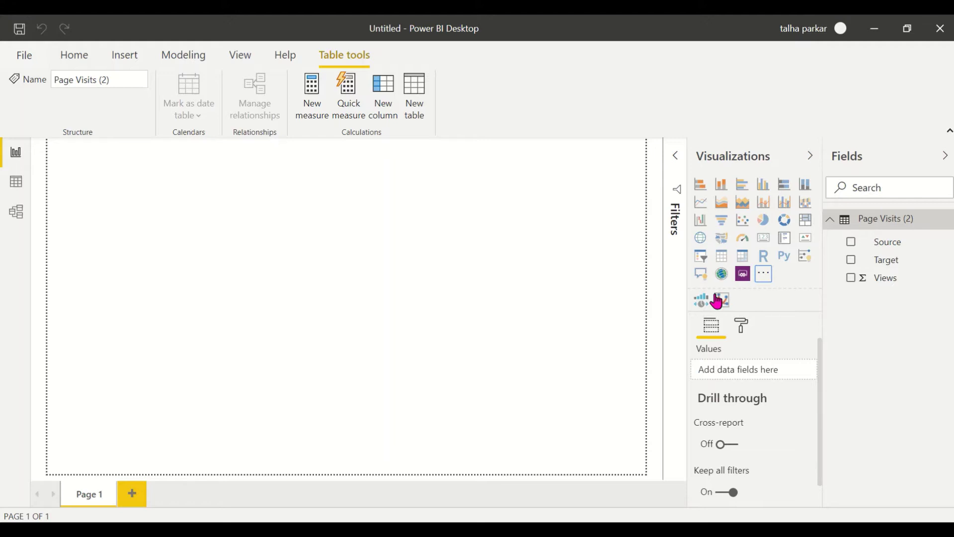
Insert an enlarged matrix with Source as rows, Target as columns and Views as values
left_click(398, 252)
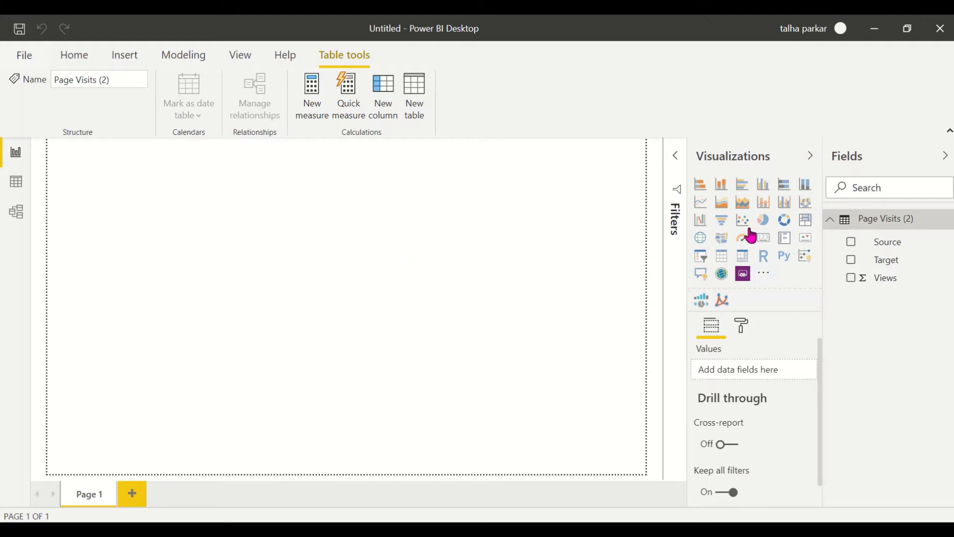
left_click(747, 262)
left_click_drag(181, 263, 381, 456)
left_click(851, 243)
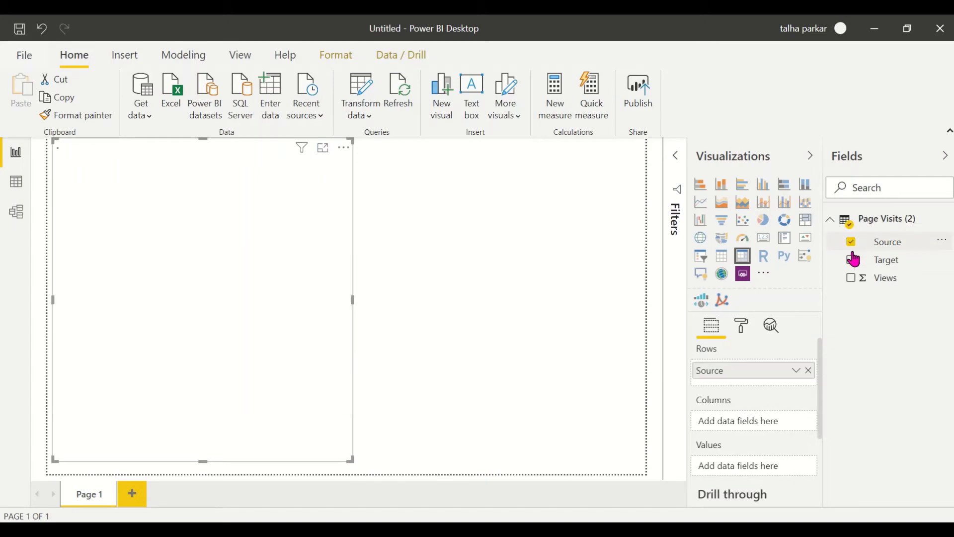
left_click(853, 260)
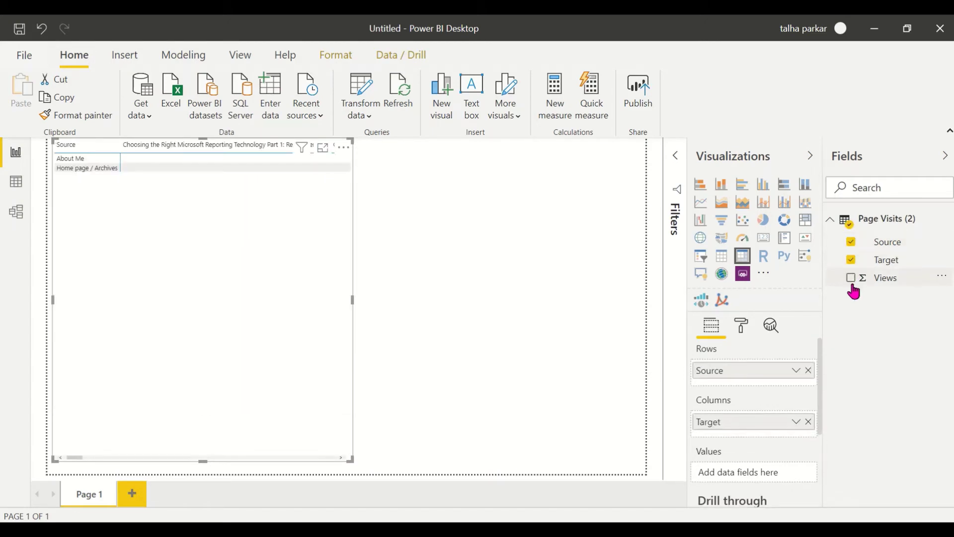
left_click(851, 278)
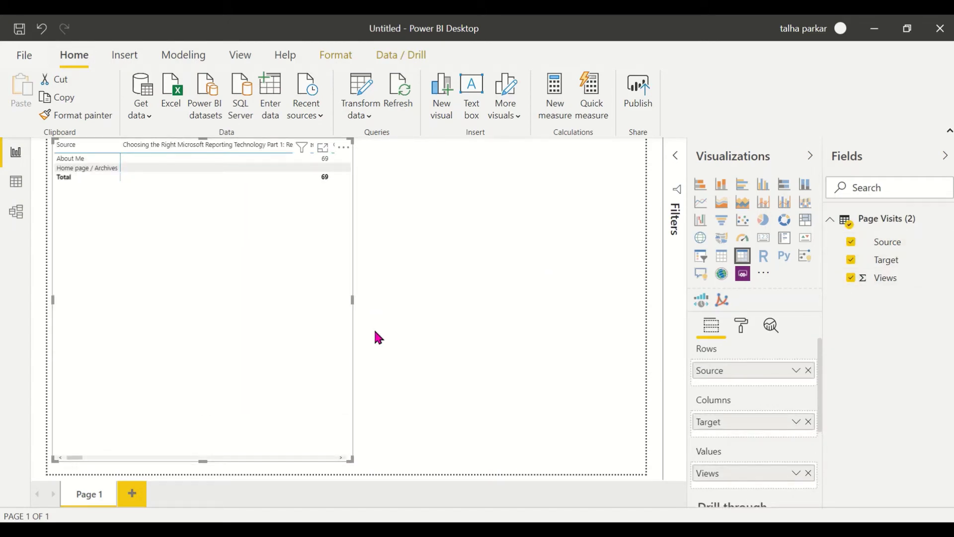
left_click(796, 371)
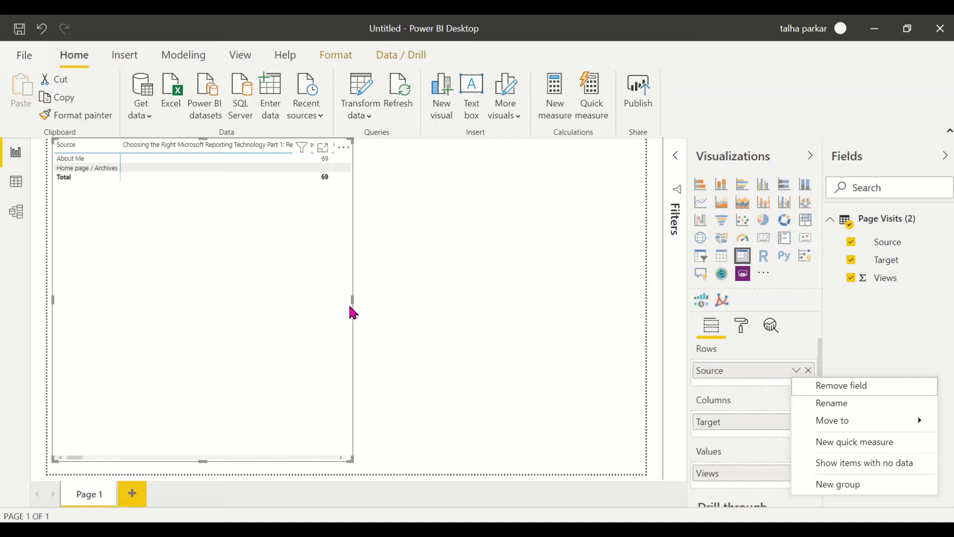
Widen the matrix, convert it to a table, and shrink the table to fit its columns
left_click_drag(352, 300, 369, 260)
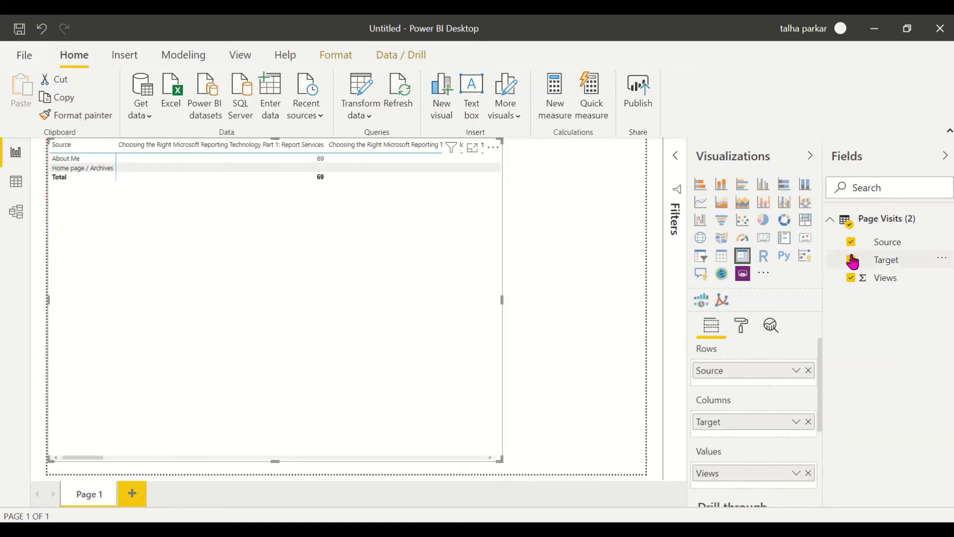
left_click(722, 256)
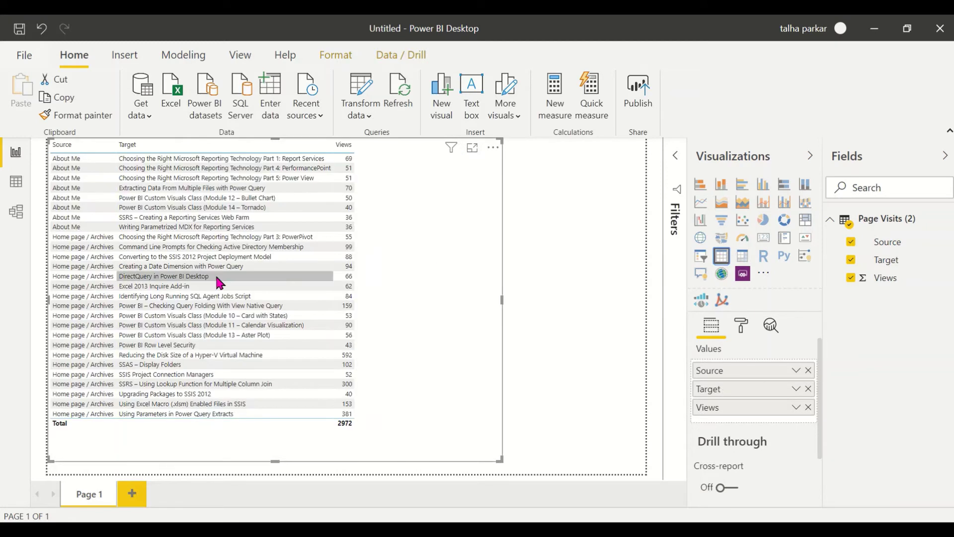
left_click_drag(501, 460, 369, 439)
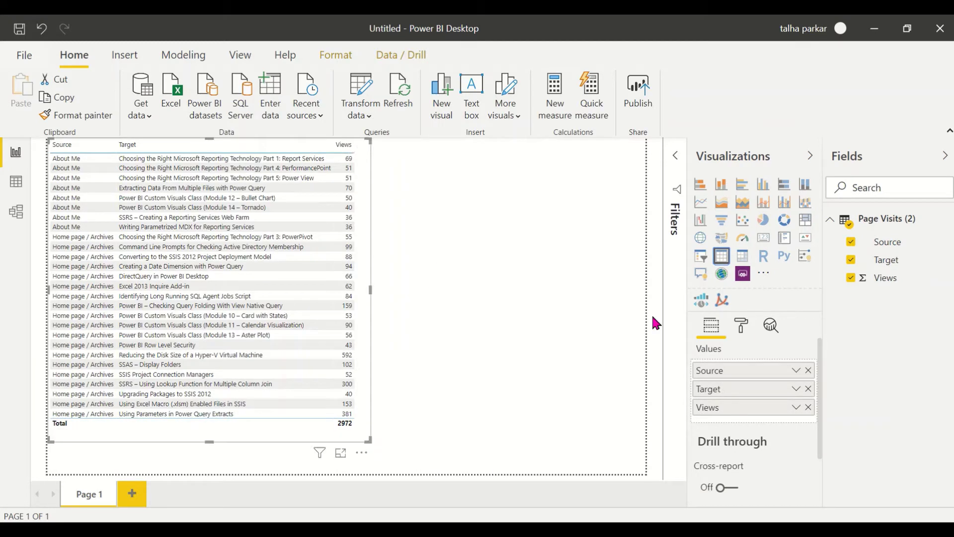
Raise the table's value text size to 14 pt in the Format pane
left_click(742, 329)
left_click(748, 393)
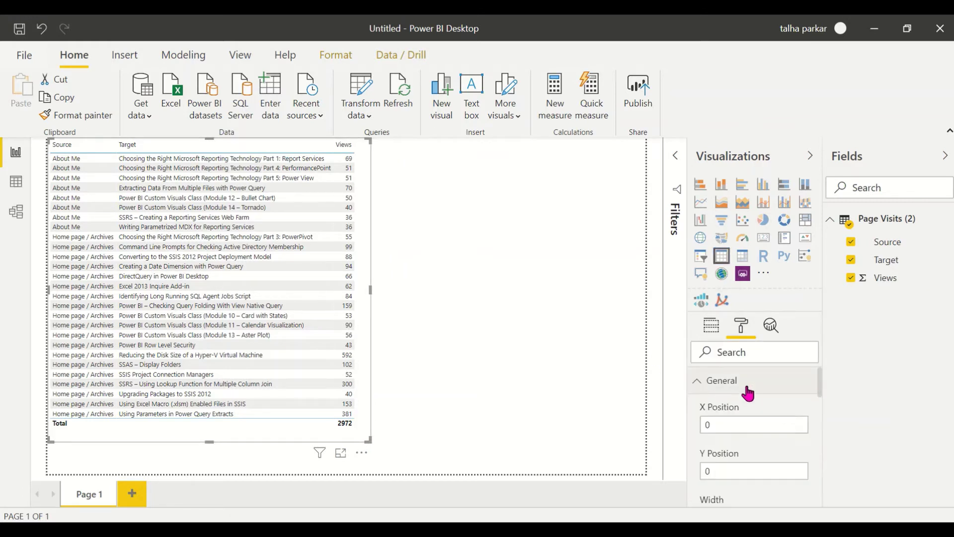
scroll(748, 393, "down", 5)
scroll(754, 437, "up", 5)
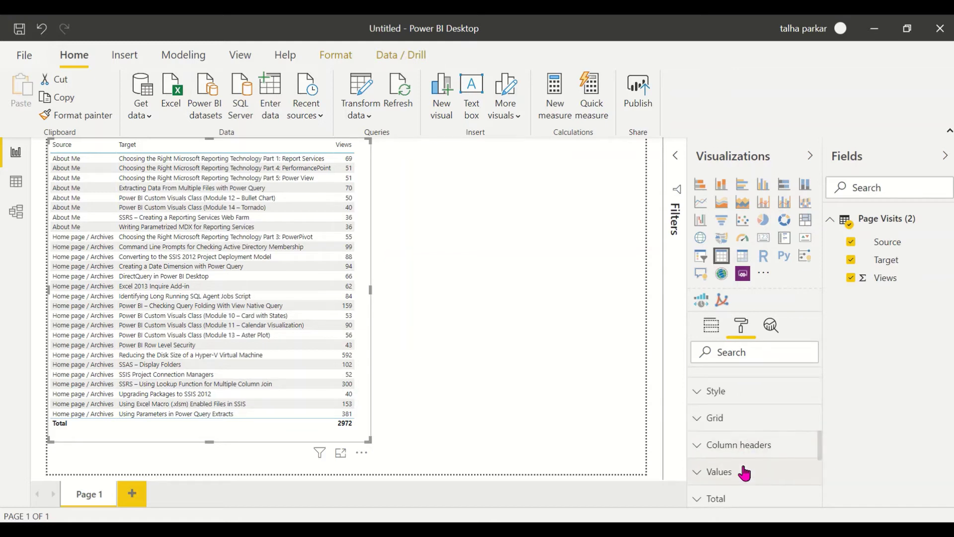
left_click(744, 469)
scroll(745, 470, "down", 4)
scroll(743, 465, "down", 4)
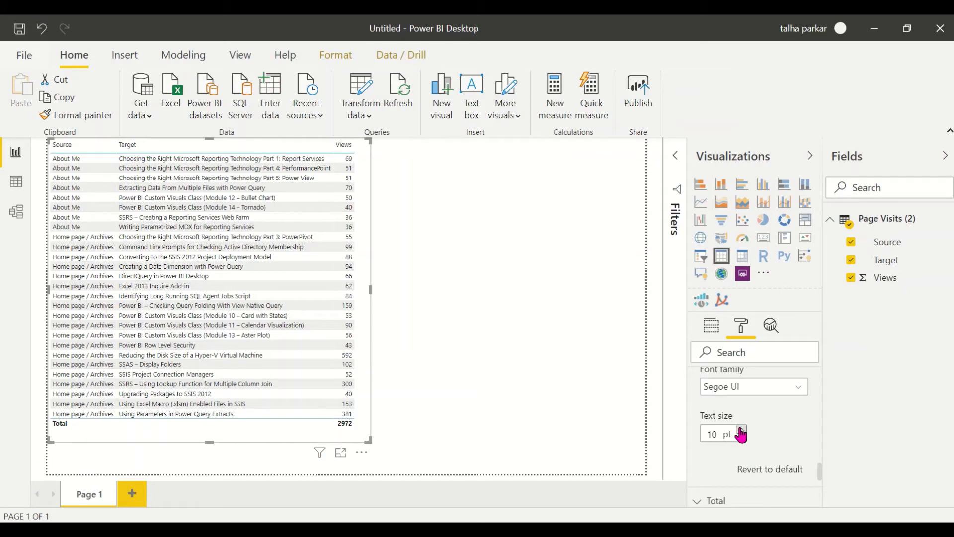
left_click(742, 430)
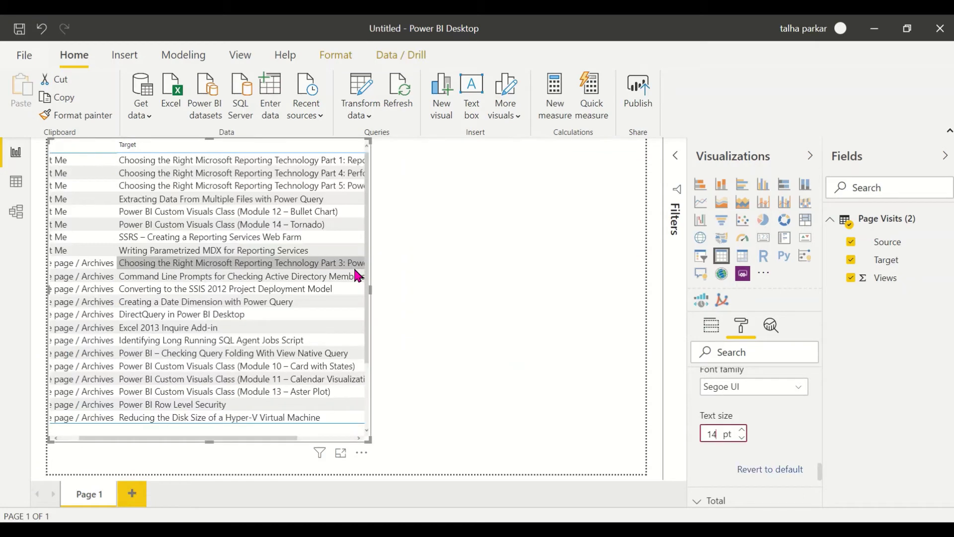
Widen the table so the Views column and 2972 total are visible
left_click(373, 292)
left_click(372, 295)
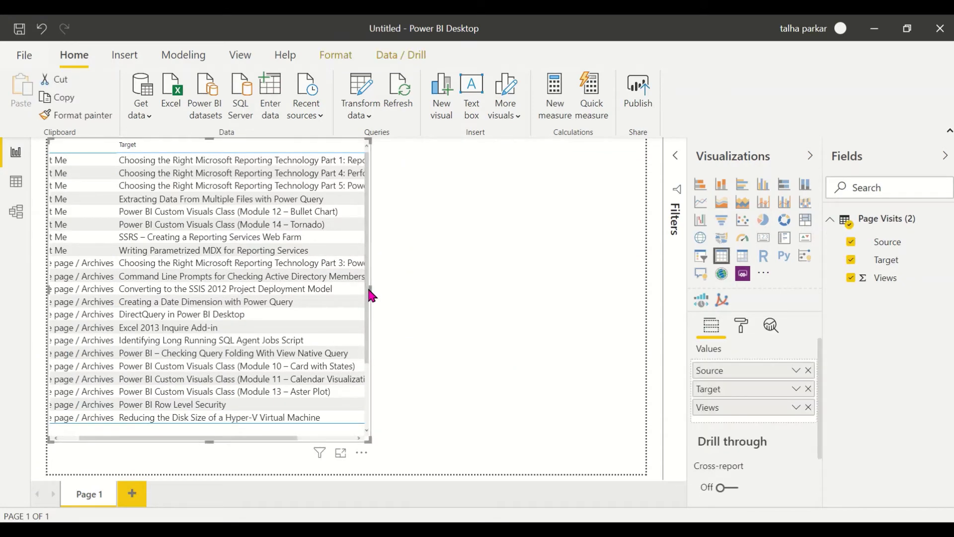
left_click_drag(372, 290, 455, 303)
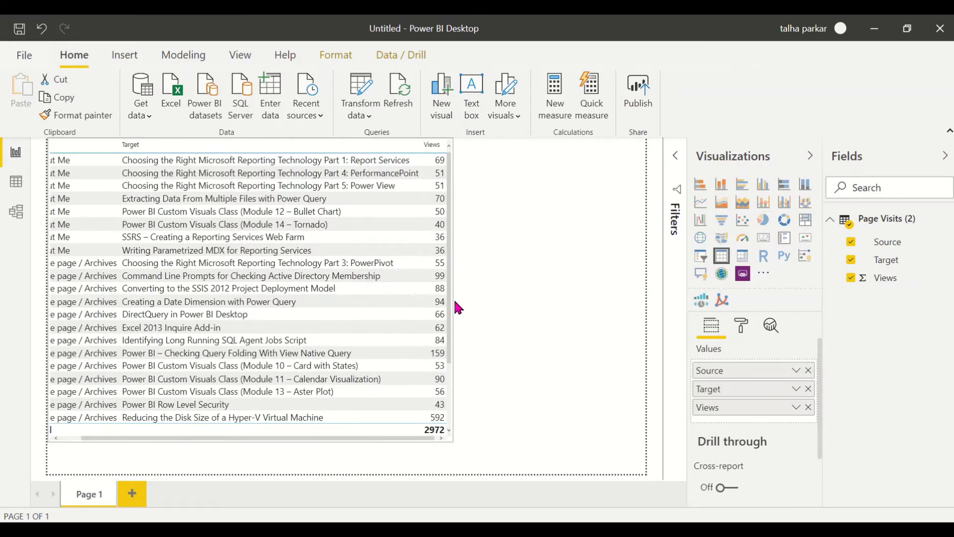
left_click(551, 396)
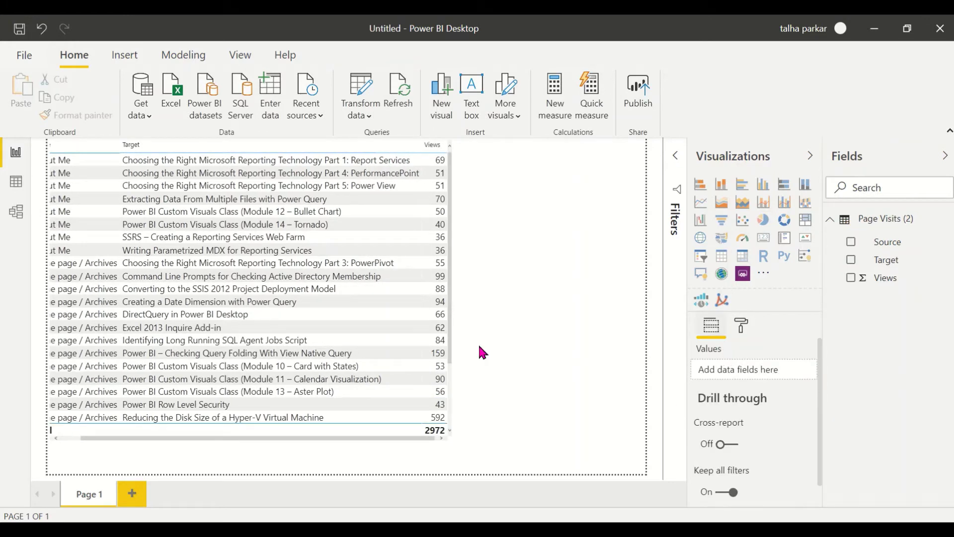
Convert the table to an enlarged Force-Directed Graph, drill up to Views by Source, and reposition it
left_click(103, 141)
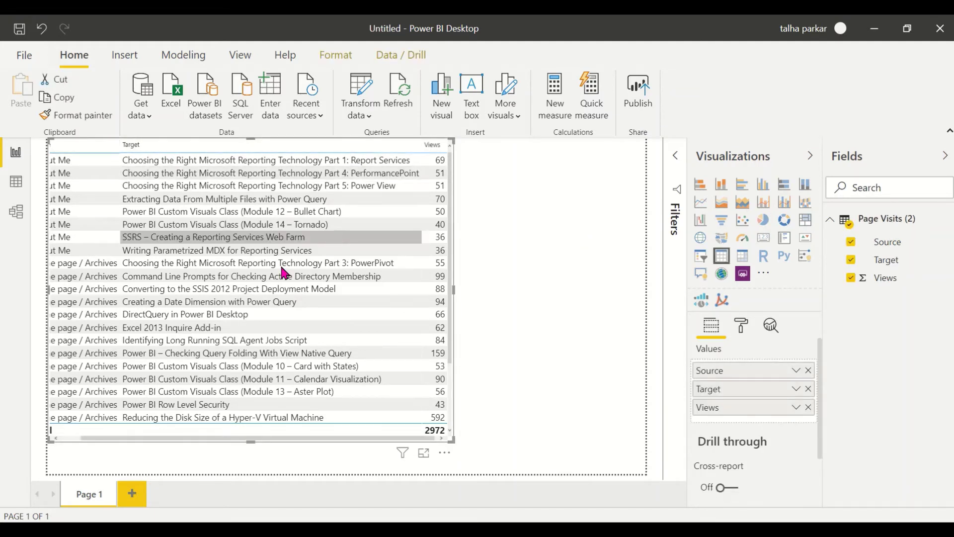
left_click(724, 307)
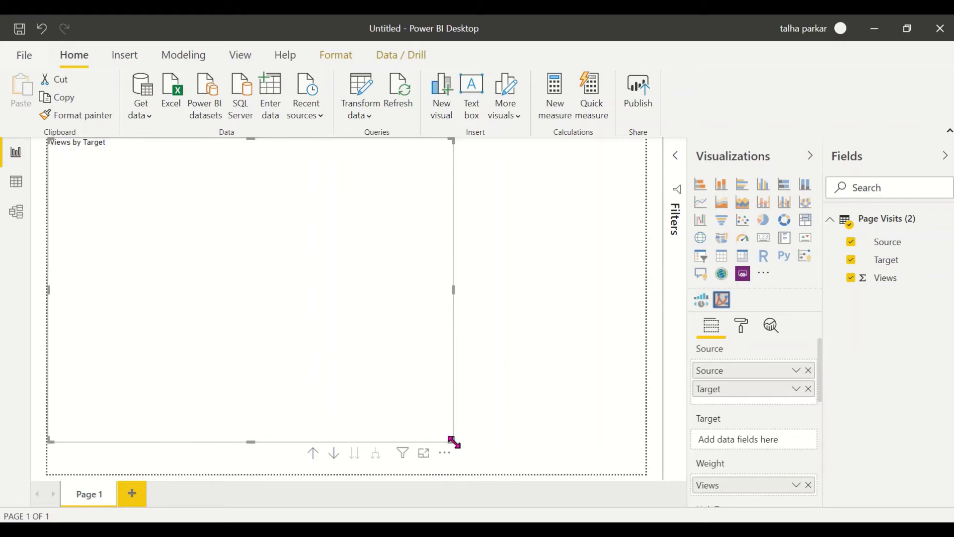
left_click_drag(454, 441, 593, 461)
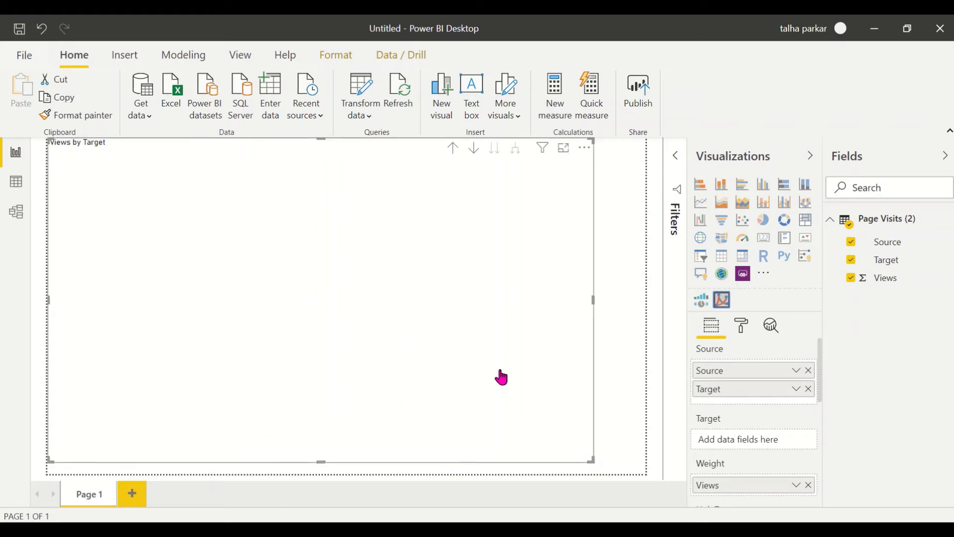
left_click(453, 148)
left_click(475, 149)
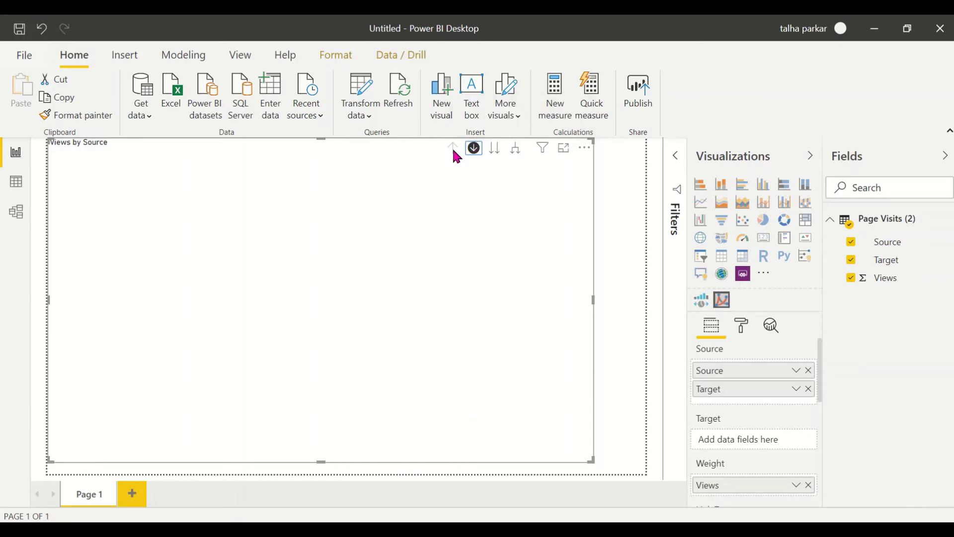
left_click_drag(456, 157, 509, 168)
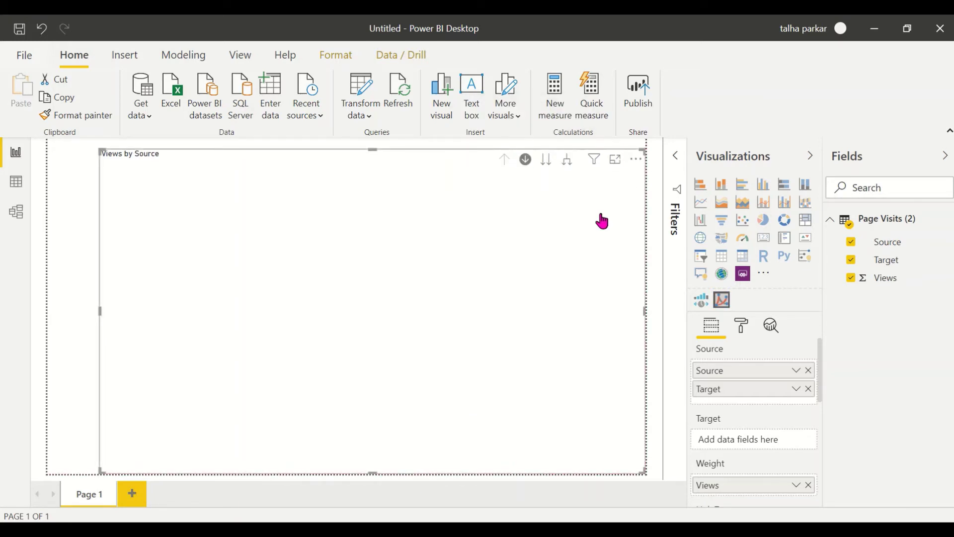
Delete the old graph and insert a new, enlarged Force-Directed Graph
key("Delete")
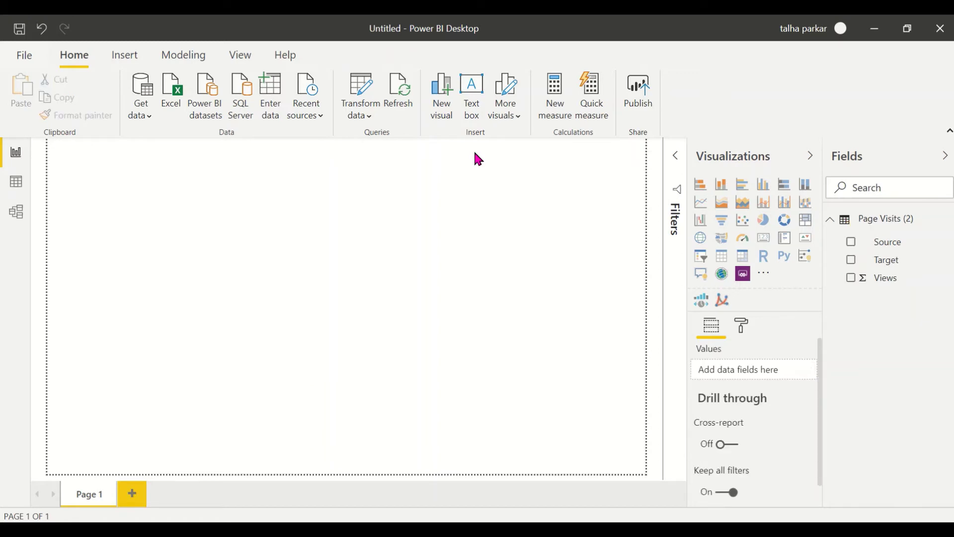
left_click(724, 301)
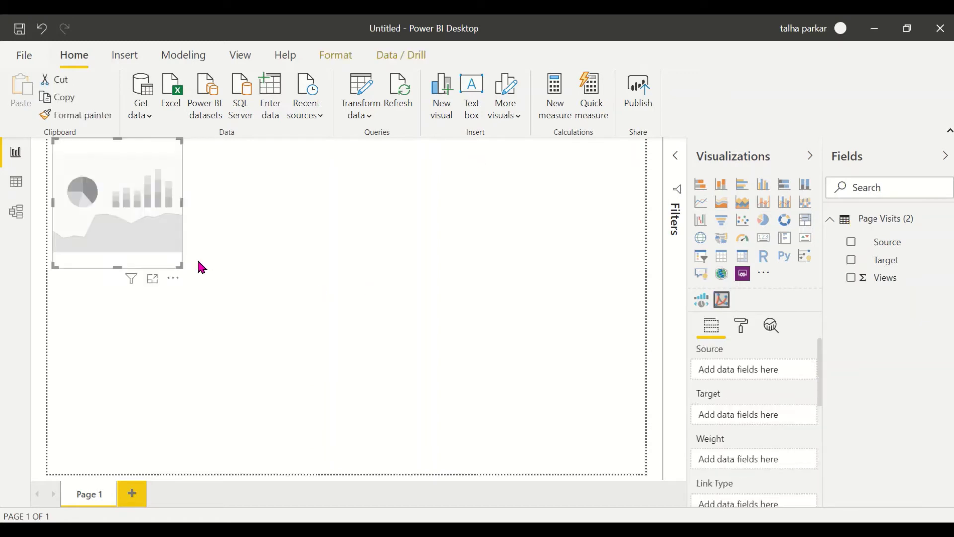
left_click_drag(182, 266, 493, 461)
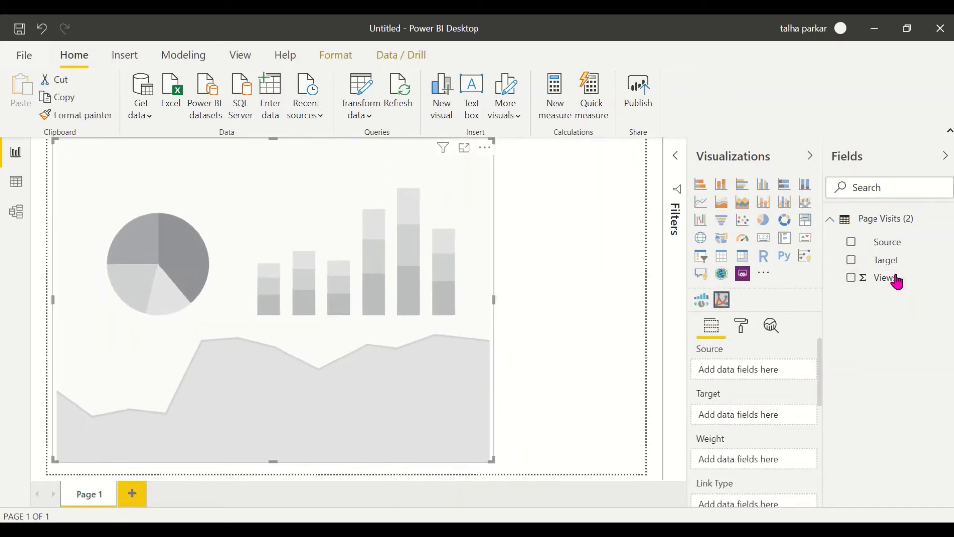
Assign Source, Target and Views as weight to the graph, widen it, and move Target into the target role
left_click_drag(890, 250, 756, 369)
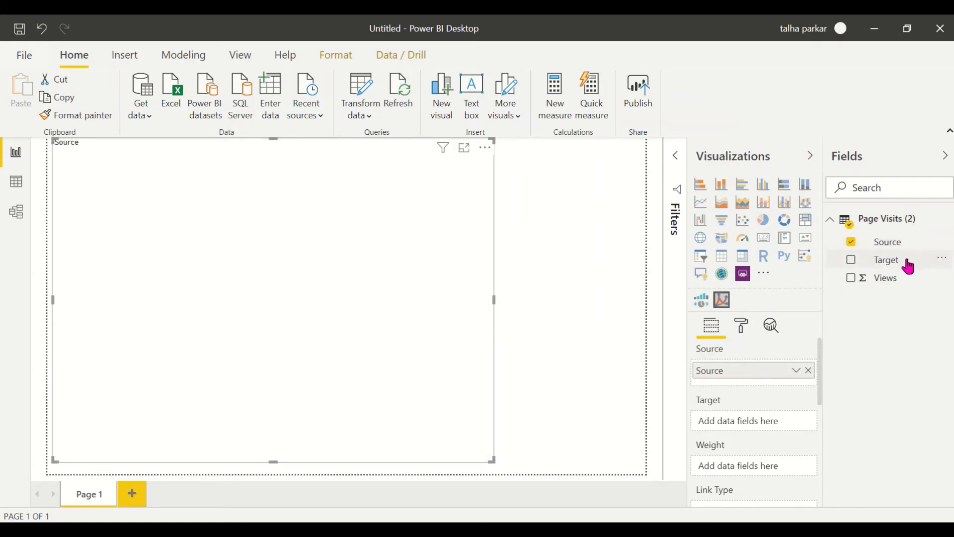
left_click_drag(905, 264, 763, 381)
left_click_drag(881, 265, 753, 383)
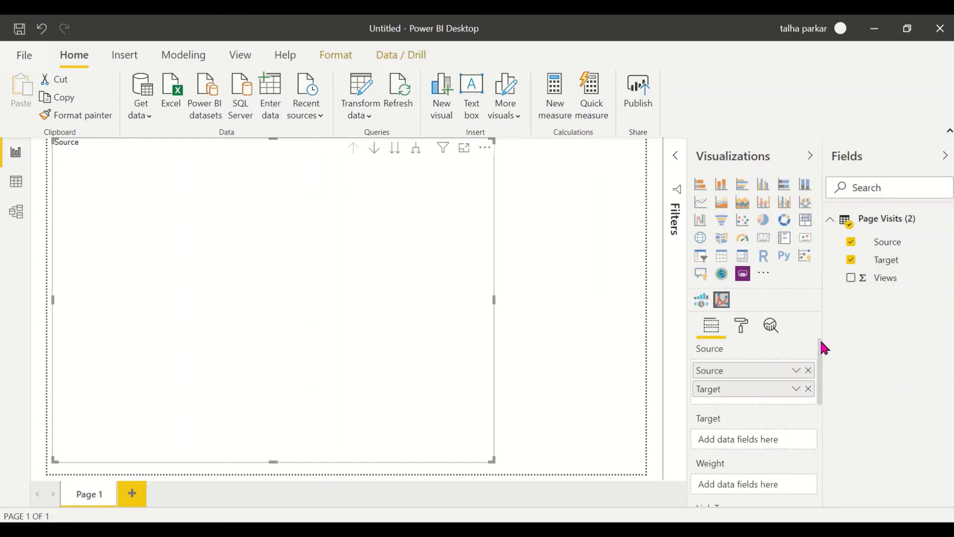
left_click_drag(890, 285, 748, 487)
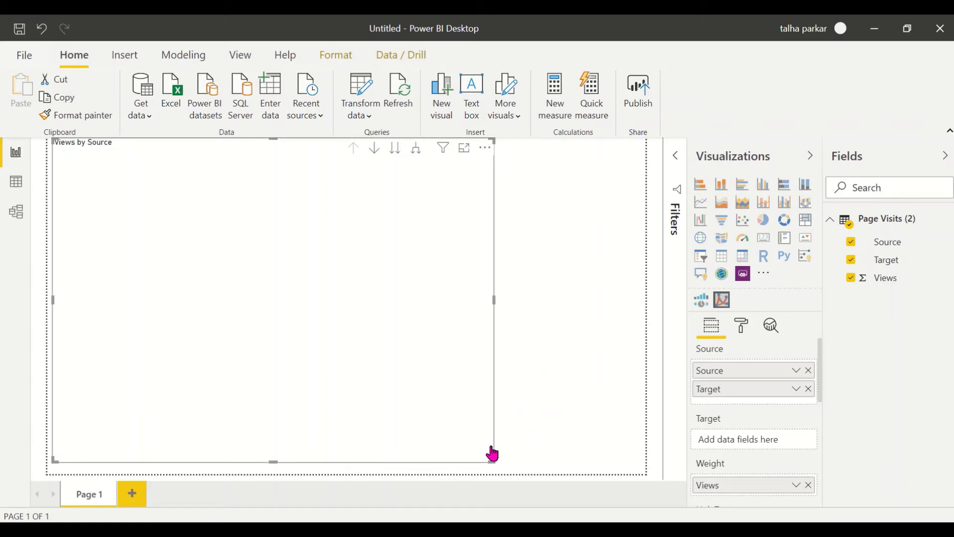
left_click_drag(494, 462, 567, 456)
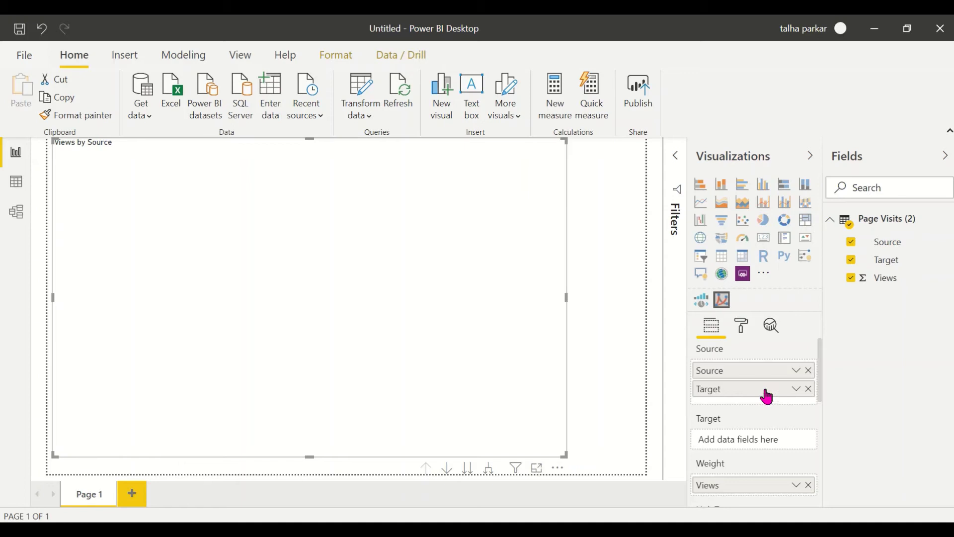
left_click_drag(765, 393, 773, 442)
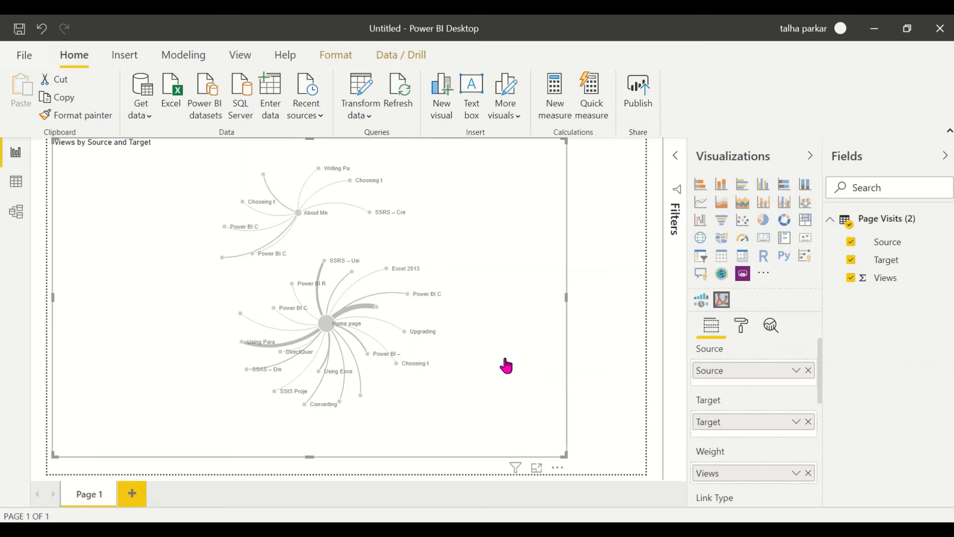
Rearrange the Home and About Me nodes and switch the graph animations off
left_click(736, 331)
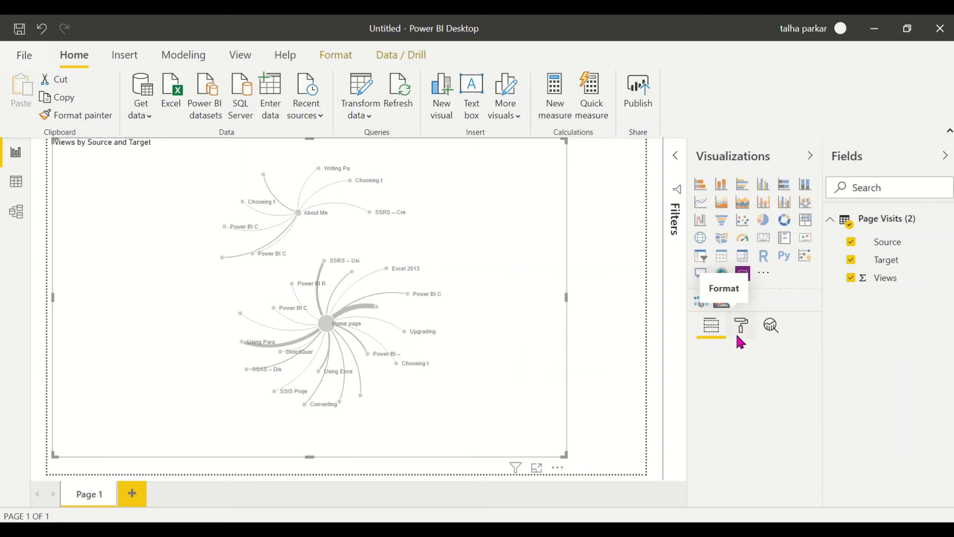
left_click_drag(333, 334, 233, 318)
left_click_drag(404, 285, 268, 204)
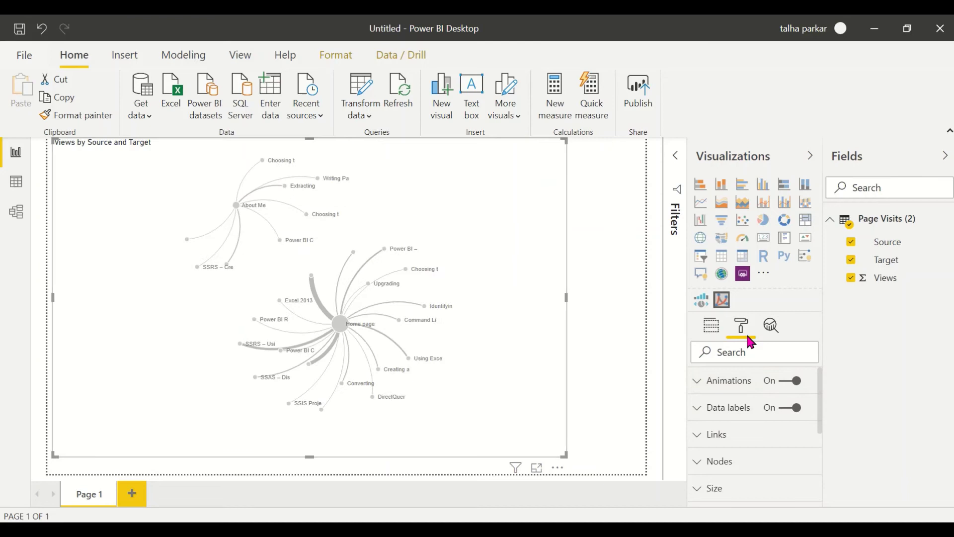
left_click(718, 391)
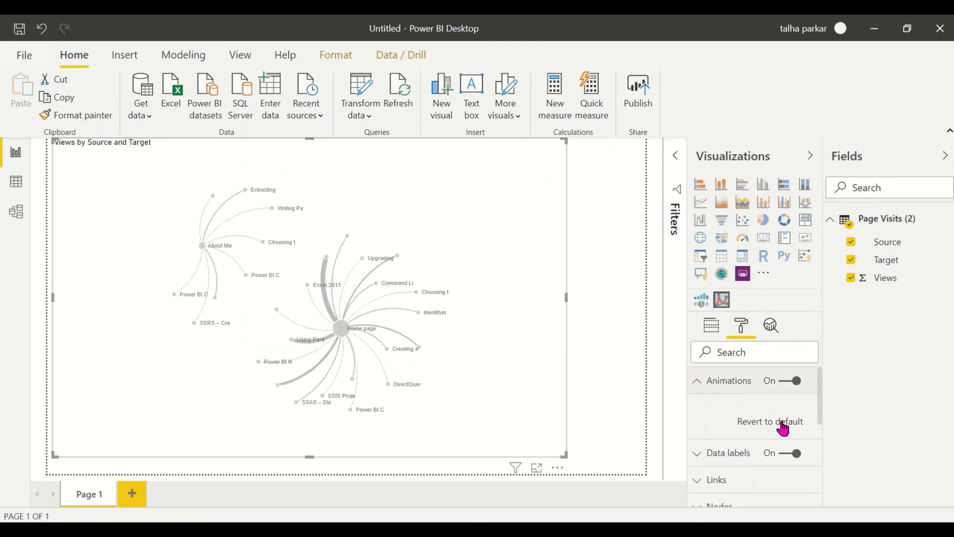
left_click(792, 382)
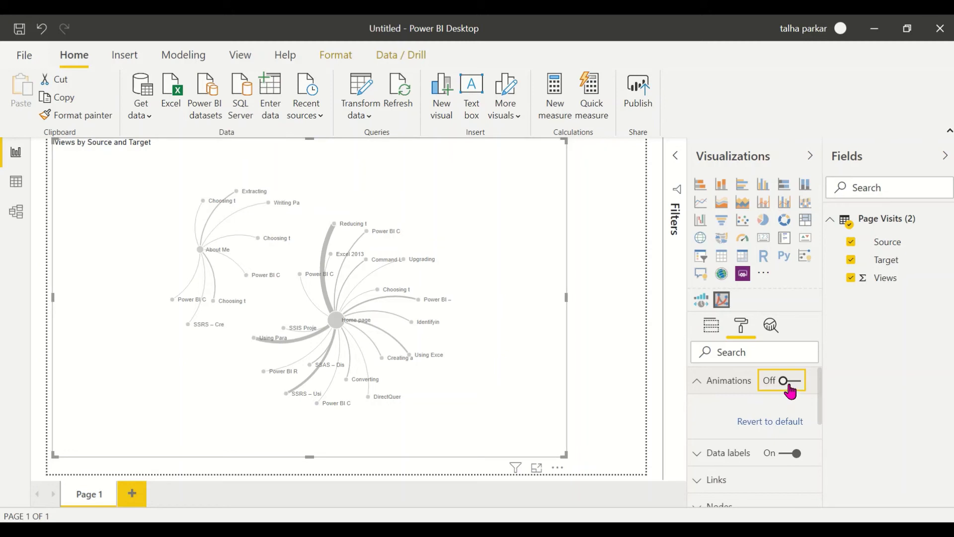
left_click(789, 387)
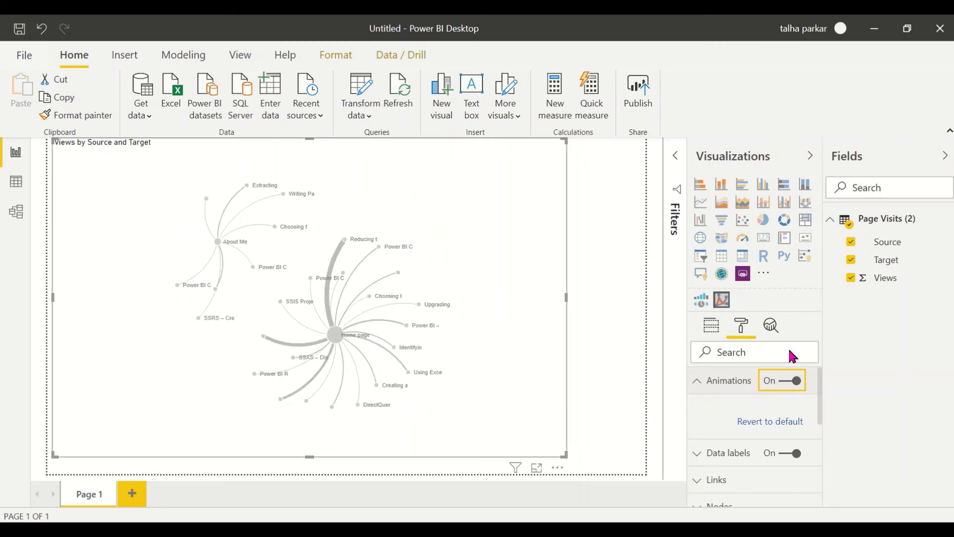
left_click(796, 382)
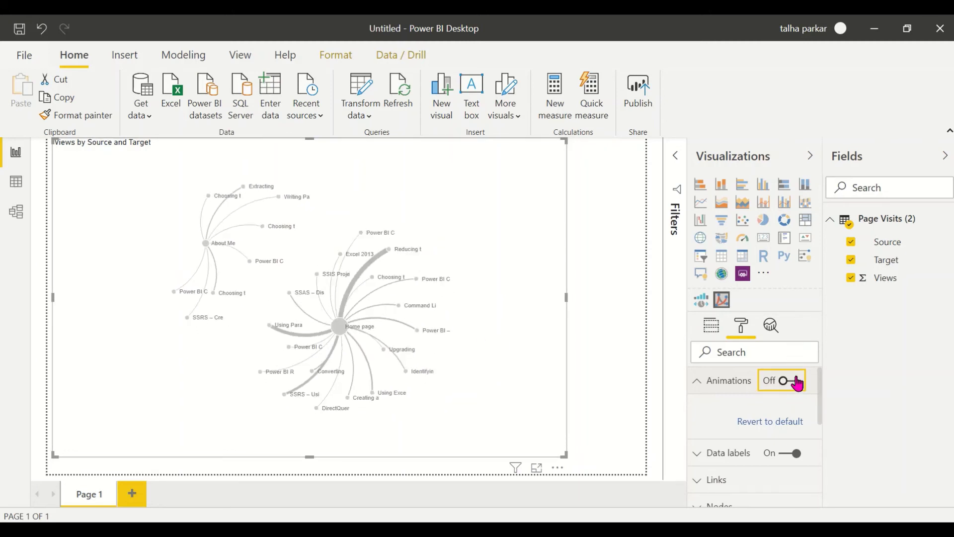
left_click(698, 383)
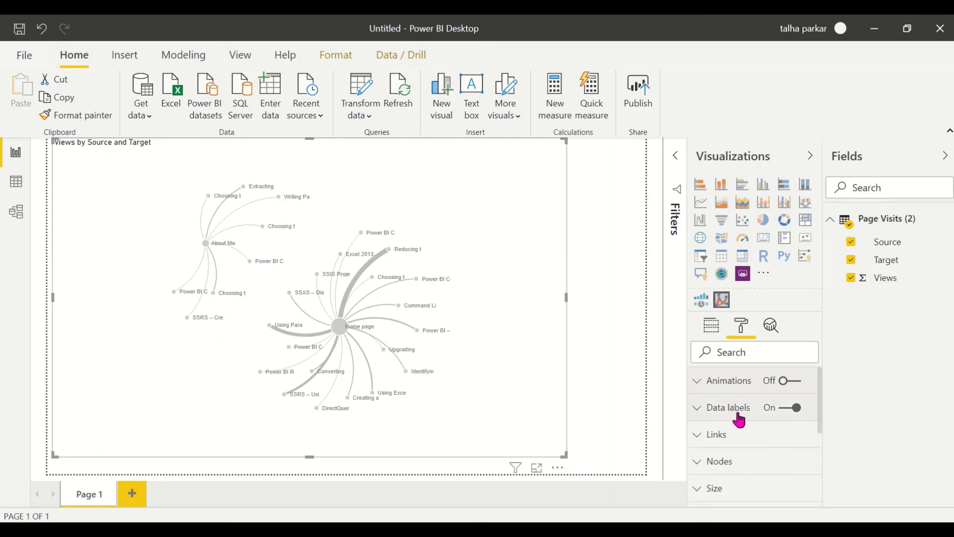
Increase the data label text size, leaving label intersection turned off
left_click(739, 420)
scroll(741, 420, "down", 5)
scroll(740, 419, "up", 2)
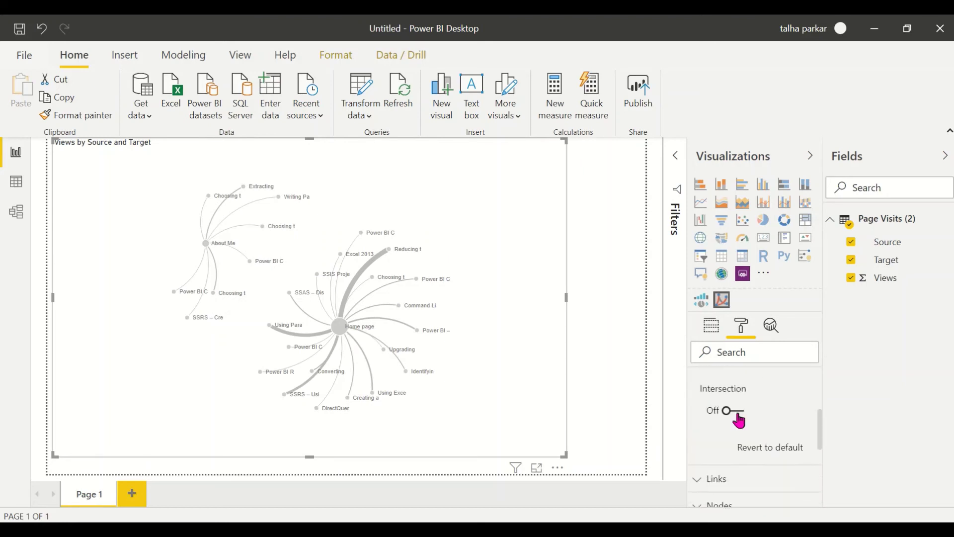
left_click(729, 412)
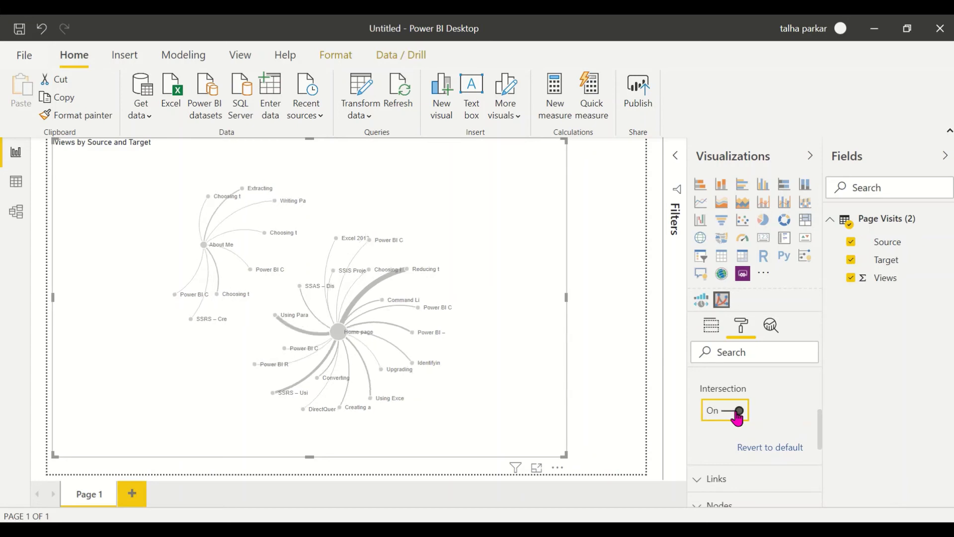
left_click(735, 413)
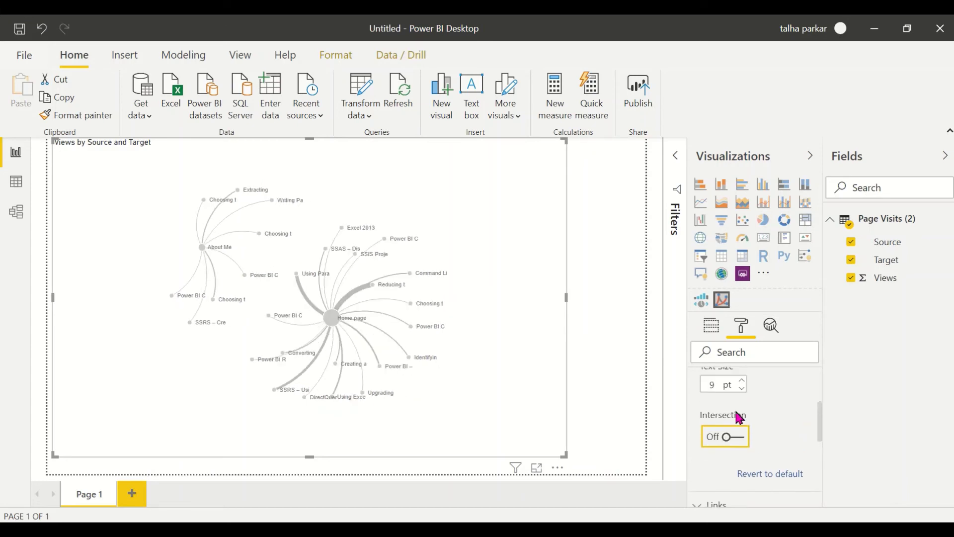
left_click(742, 401)
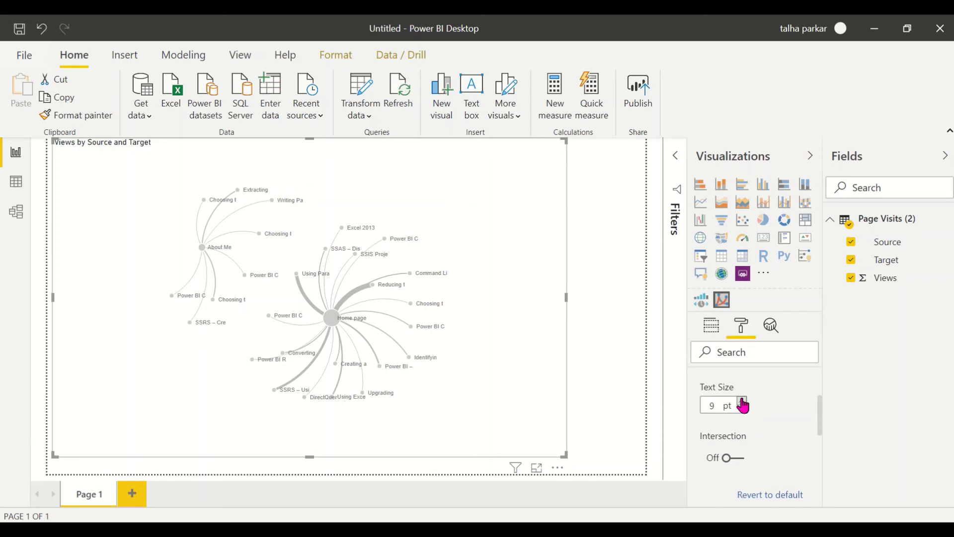
scroll(746, 407, "down", 3)
scroll(762, 398, "up", 1)
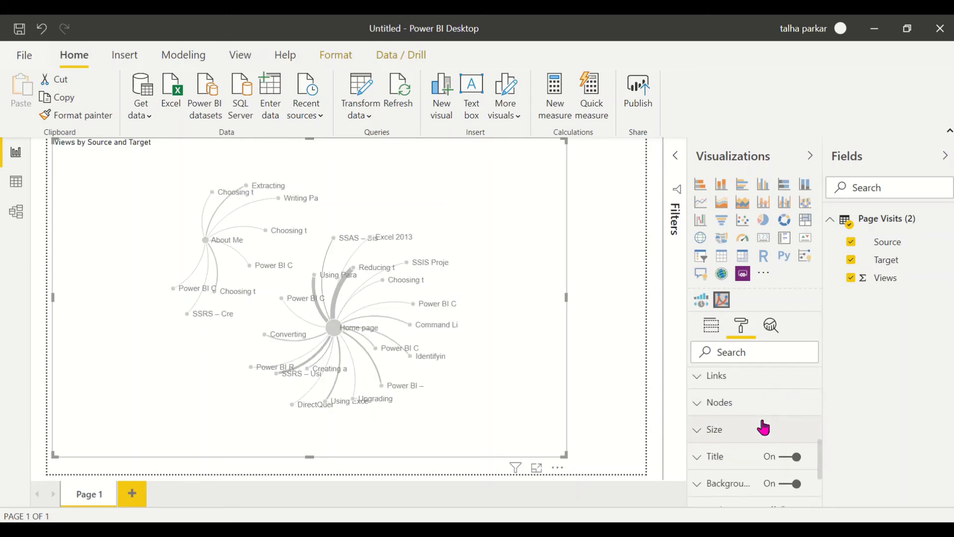
Show arrowheads on the graph's links, leaving the numeric link labels off
left_click(748, 379)
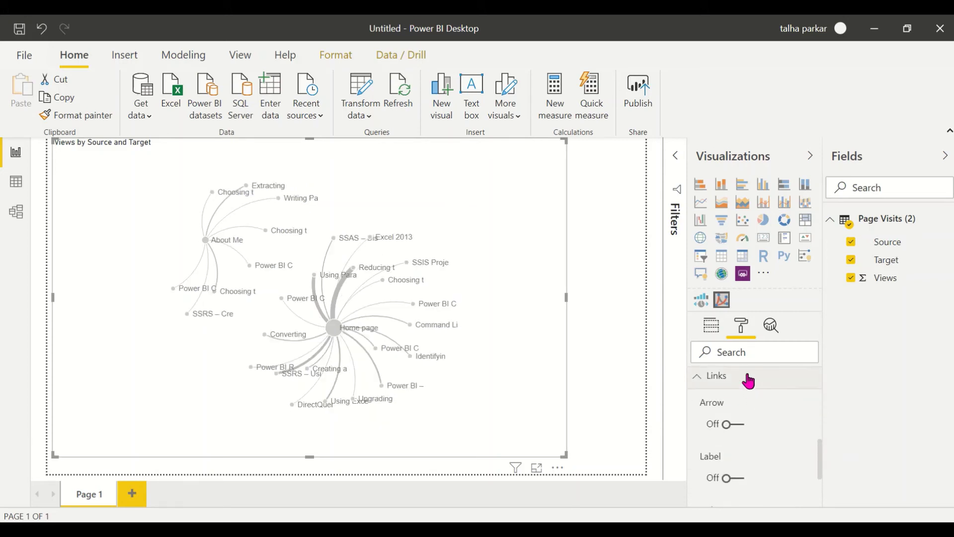
left_click(735, 426)
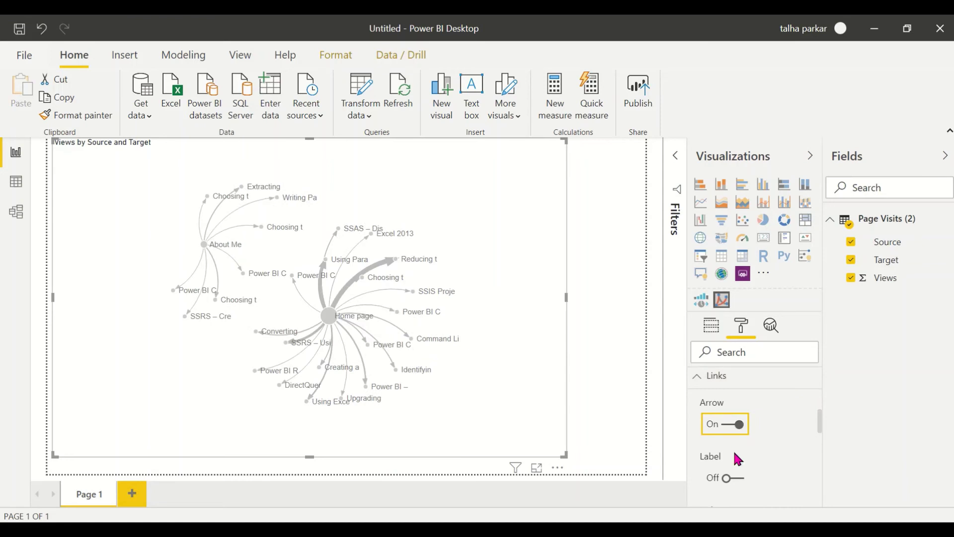
left_click(737, 481)
scroll(737, 486, "down", 1)
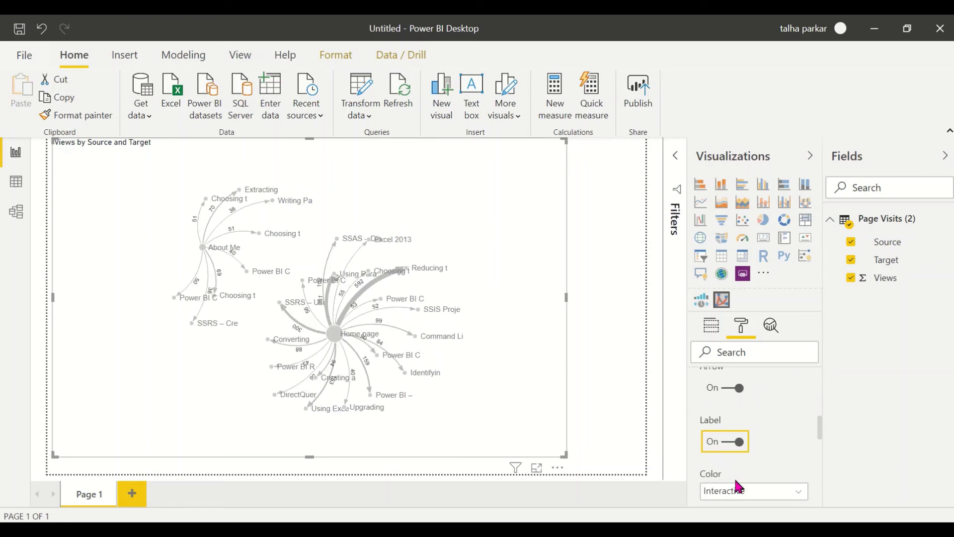
left_click(728, 445)
scroll(795, 490, "down", 1)
Colour the links By Weight instead of By Link Type
left_click(796, 468)
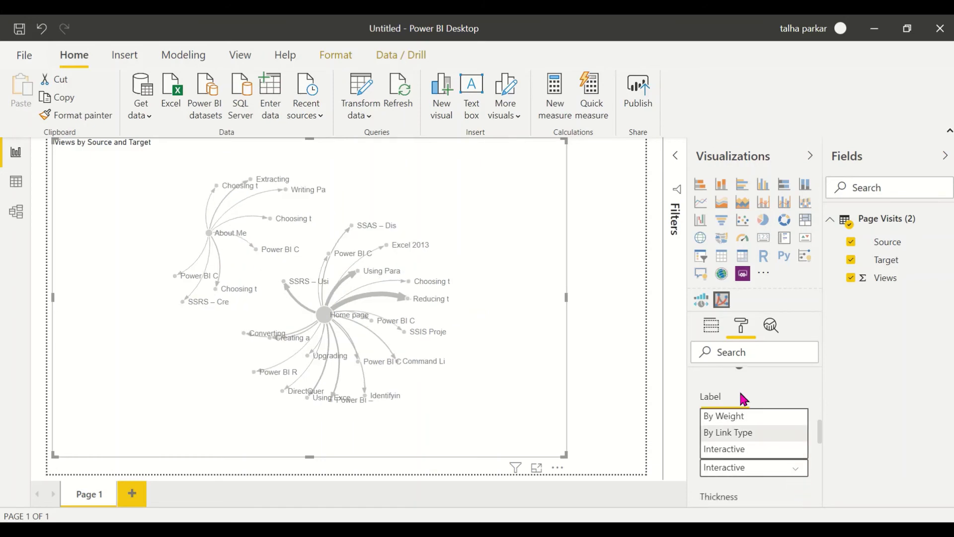
left_click(727, 433)
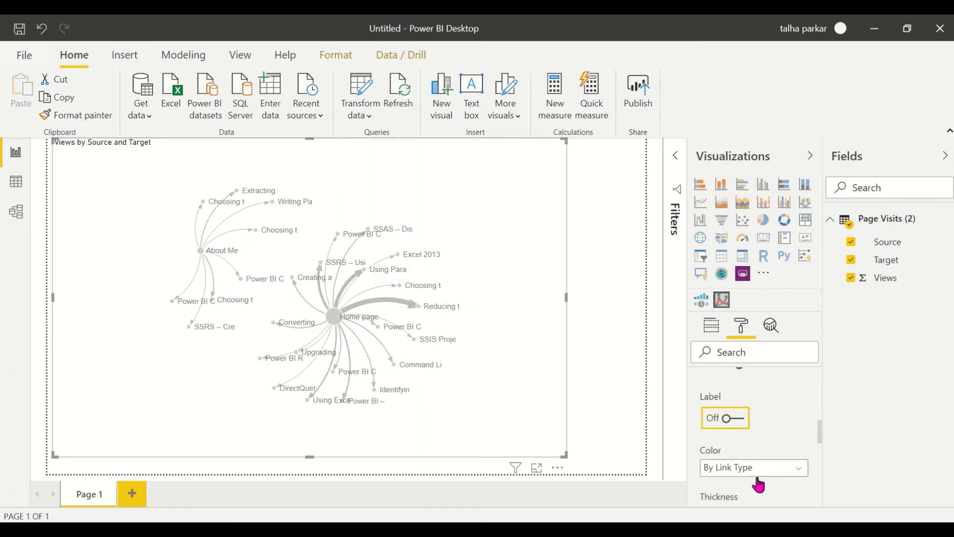
left_click(790, 472)
left_click(765, 418)
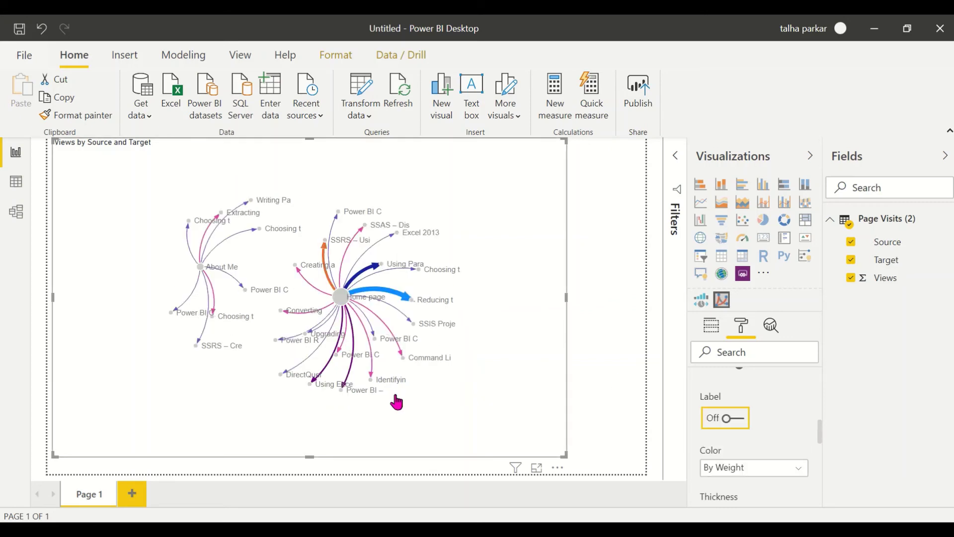
Compare links without weight-based thickness, then leave Thickness switched on
scroll(753, 463, "down", 2)
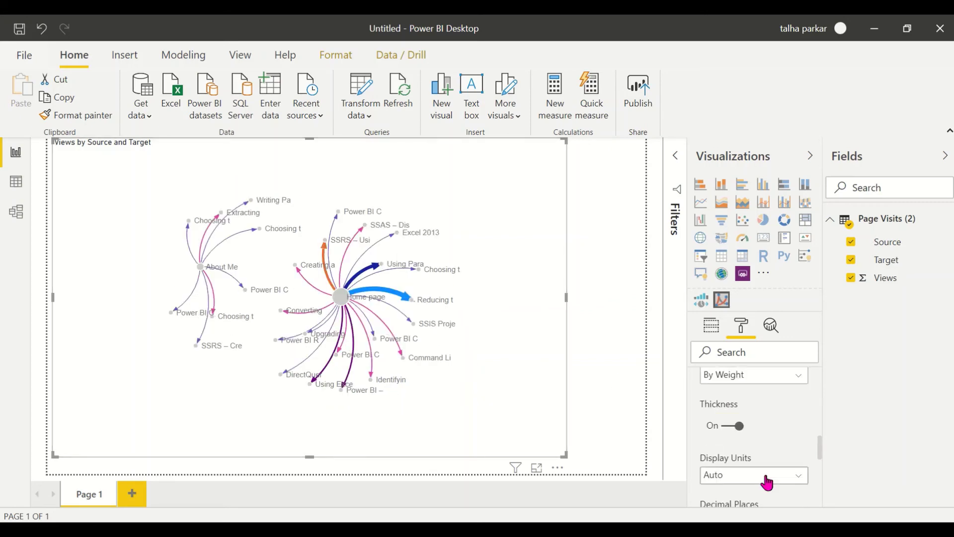
left_click(733, 428)
left_click(734, 430)
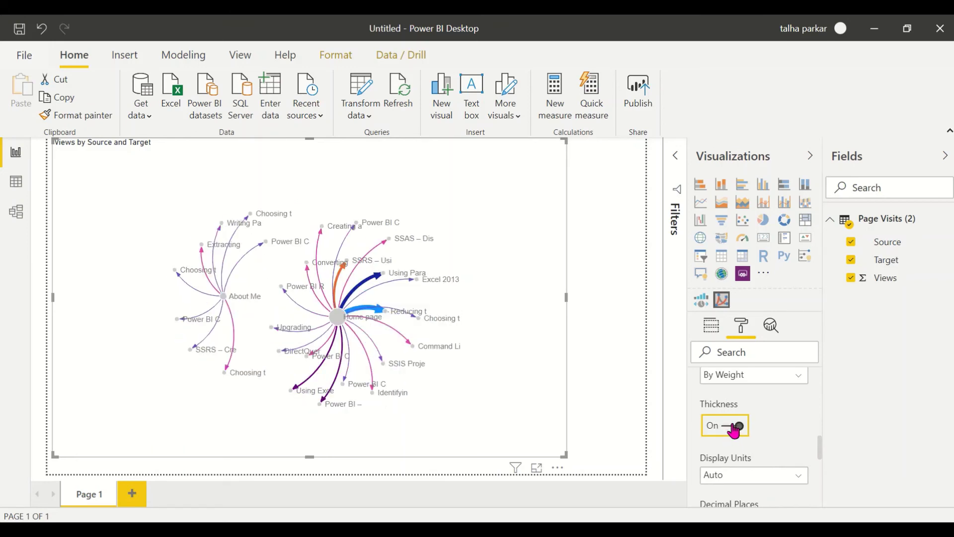
left_click(734, 431)
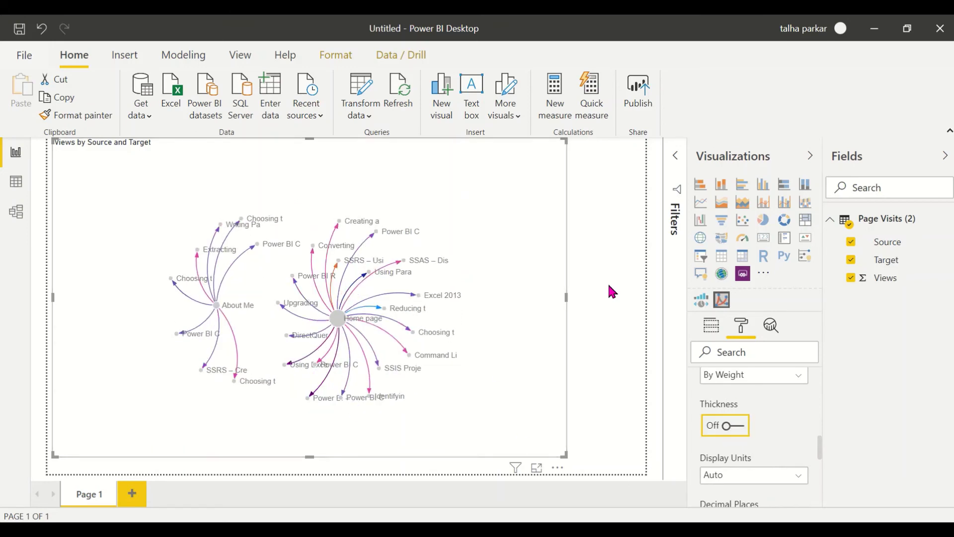
left_click(735, 431)
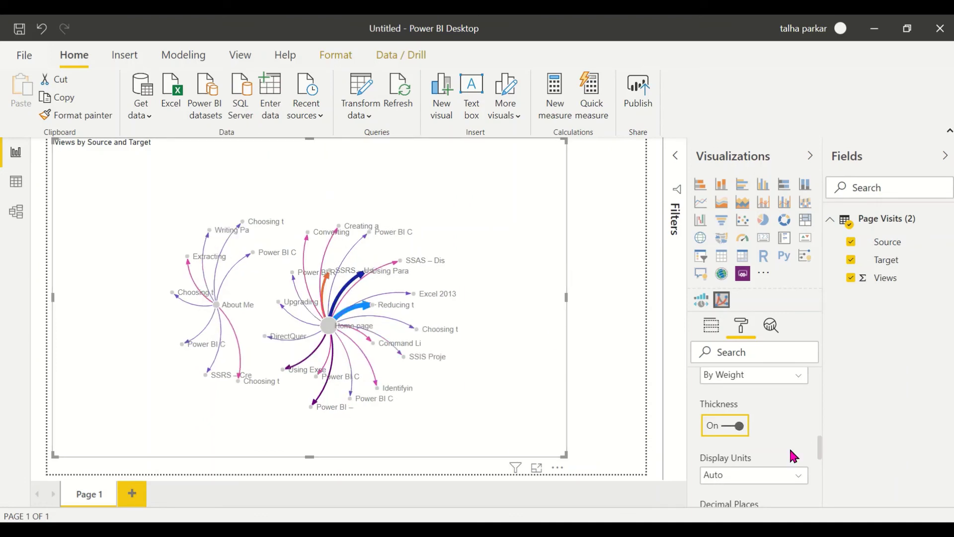
scroll(793, 452, "down", 5)
Turn node images on and paste the PersonIcon.png address as the Image url
scroll(743, 400, "up", 1)
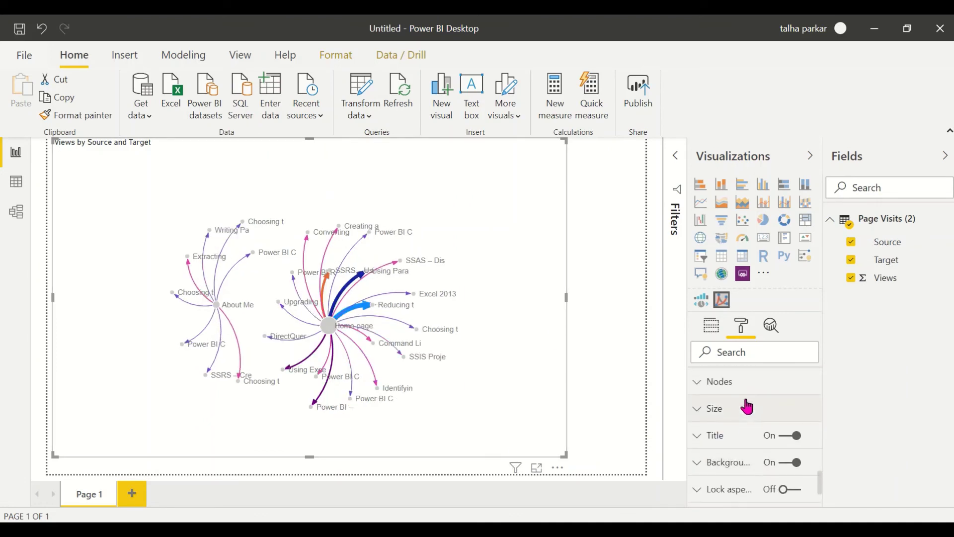
left_click(744, 389)
left_click(740, 432)
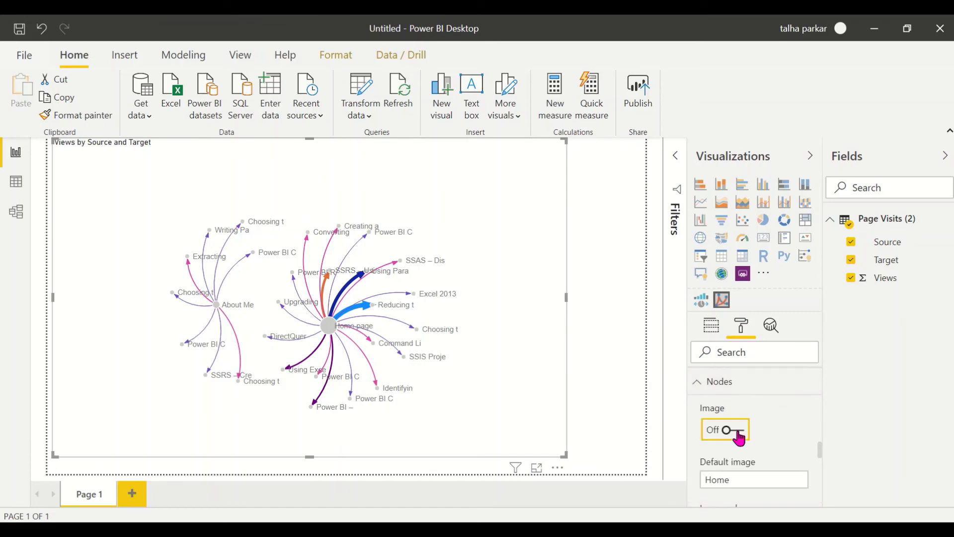
scroll(755, 438, "down", 1)
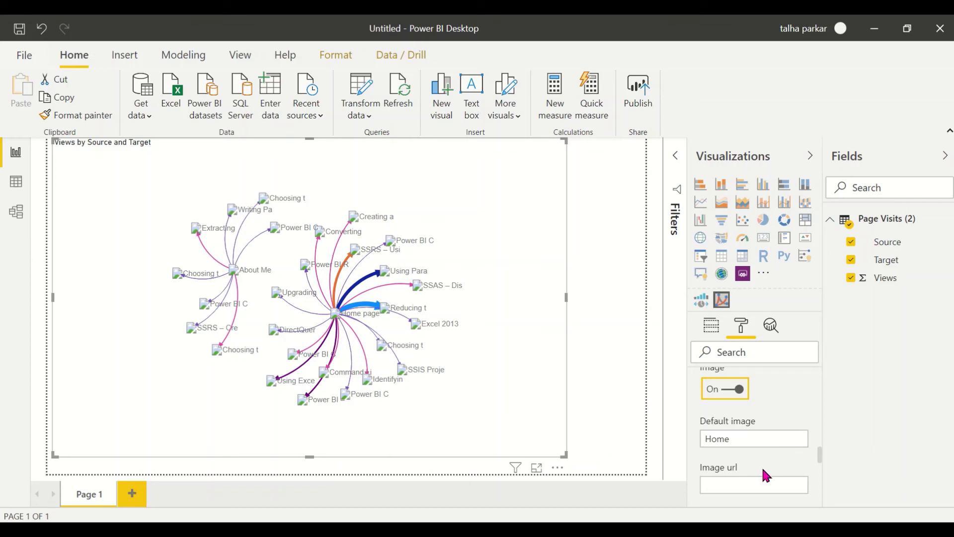
left_click(756, 480)
key("ctrl+v")
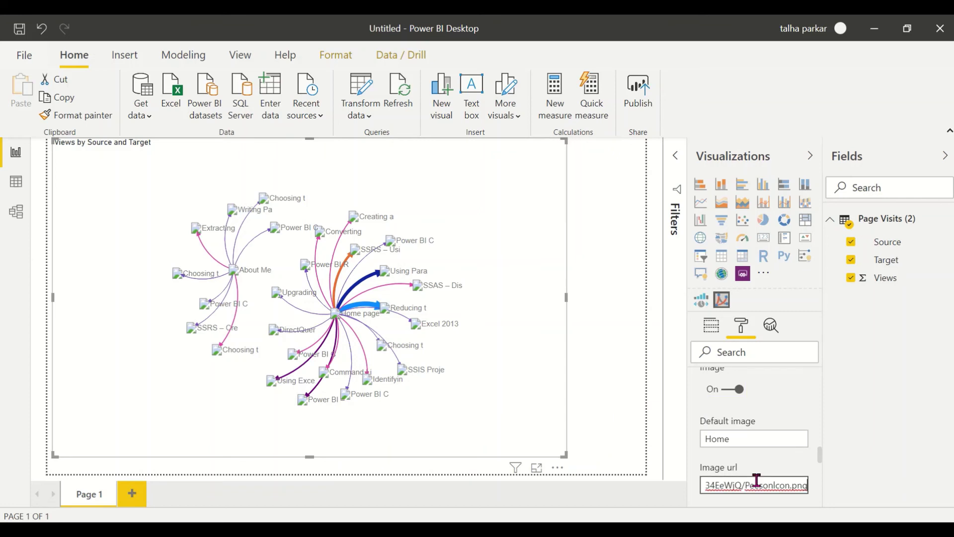
Toggle the highlighting of all reachable links
scroll(756, 480, "down", 1)
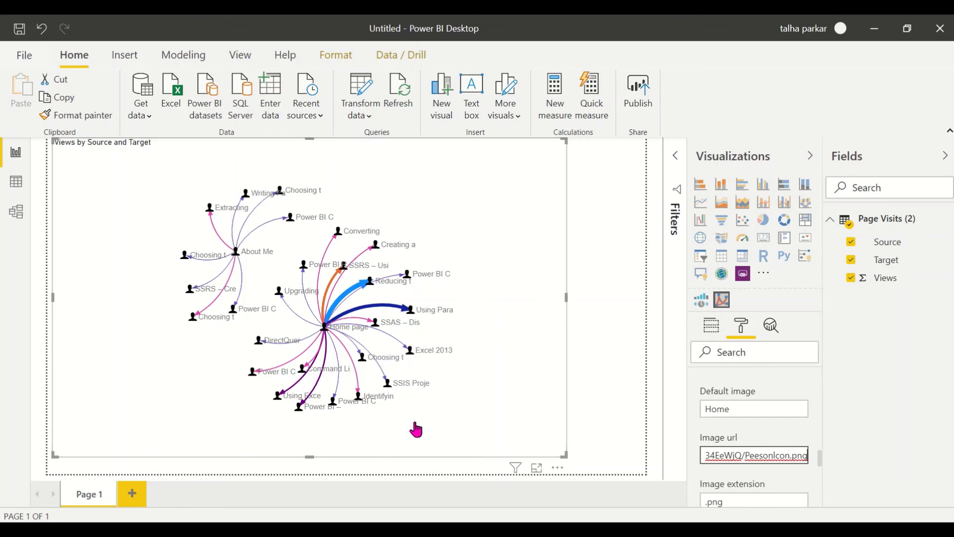
scroll(789, 449, "down", 3)
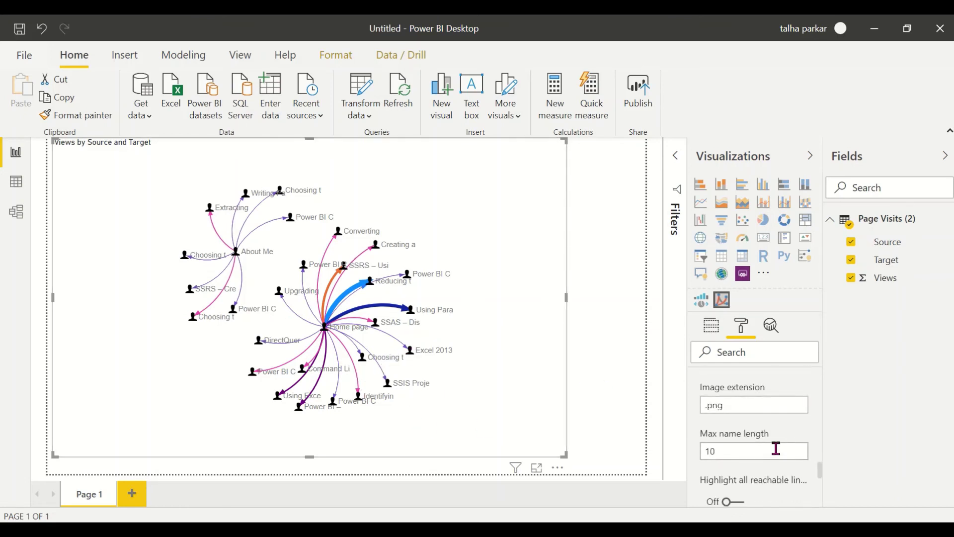
scroll(772, 448, "down", 3)
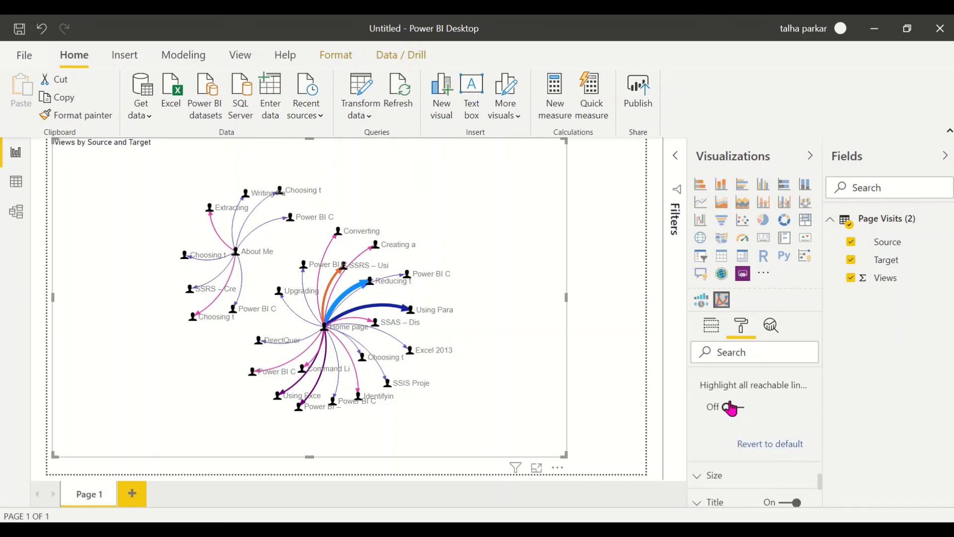
left_click(729, 407)
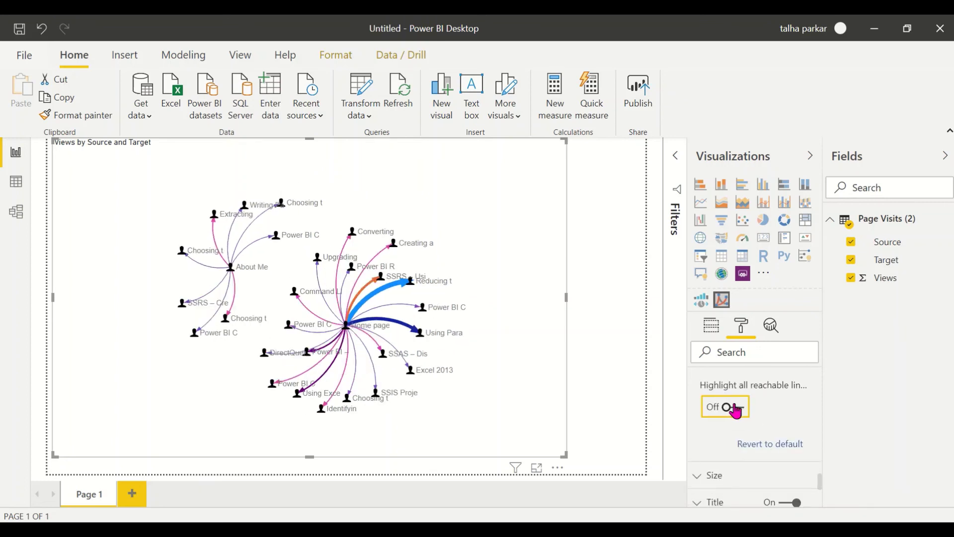
In Size settings, try Bound by box but leave it off, and set Charge to -19
scroll(730, 411, "down", 2)
left_click(730, 393)
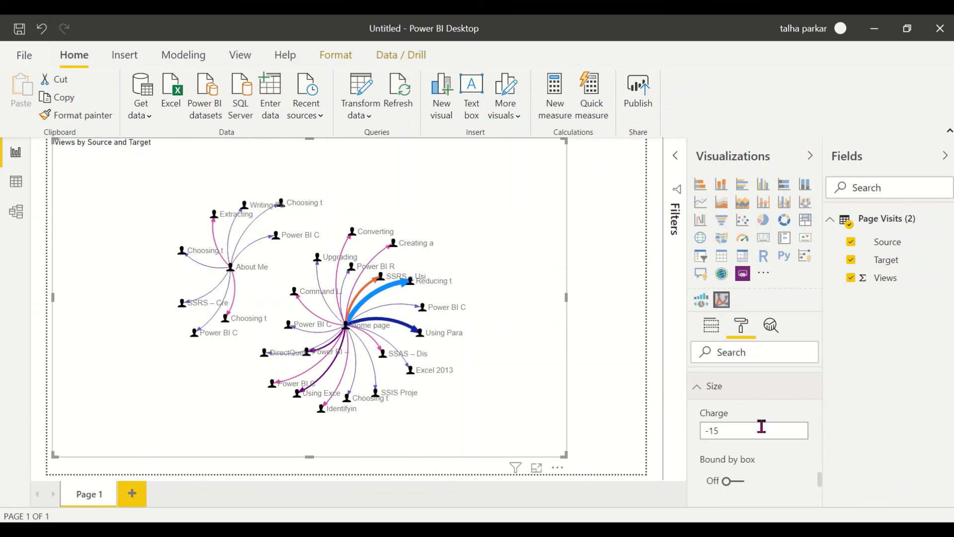
left_click(760, 428)
left_click(719, 481)
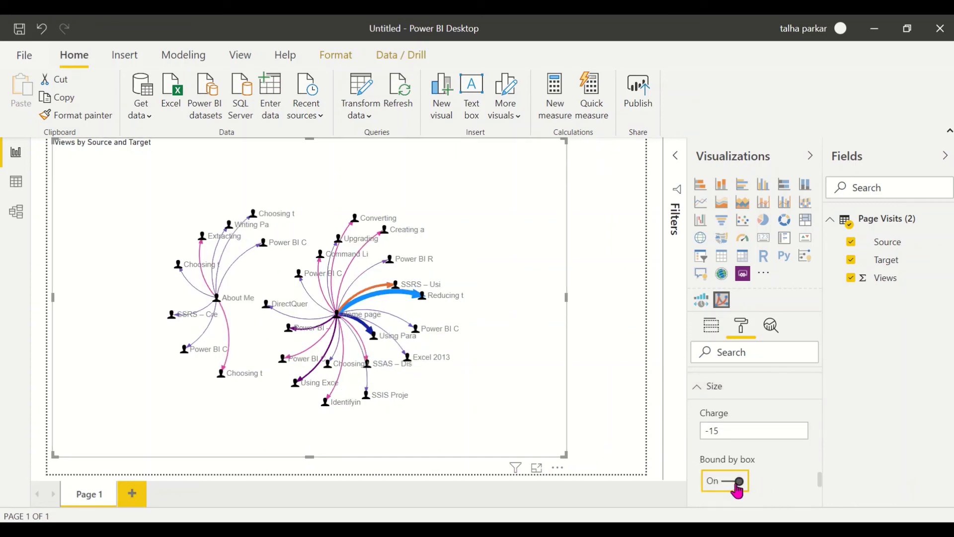
left_click(736, 482)
left_click(729, 435)
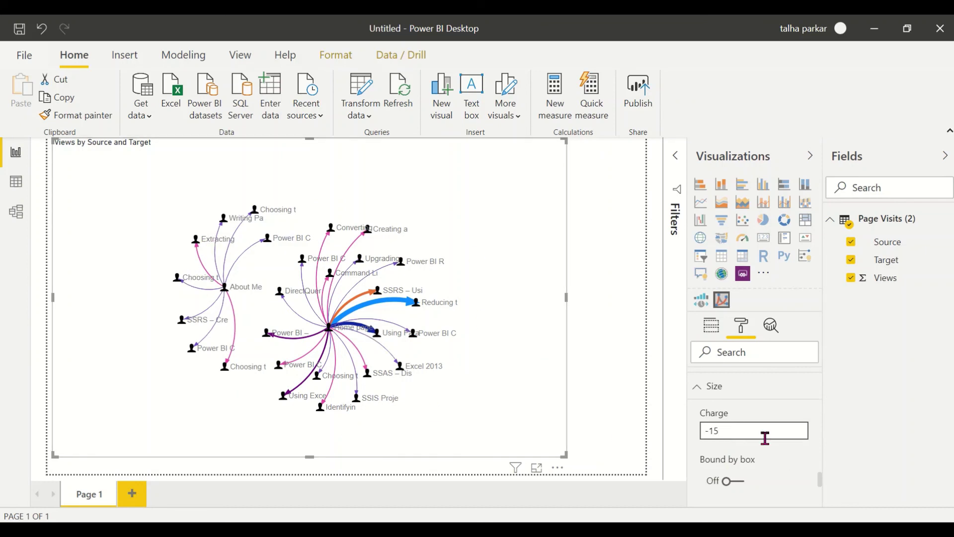
type("5")
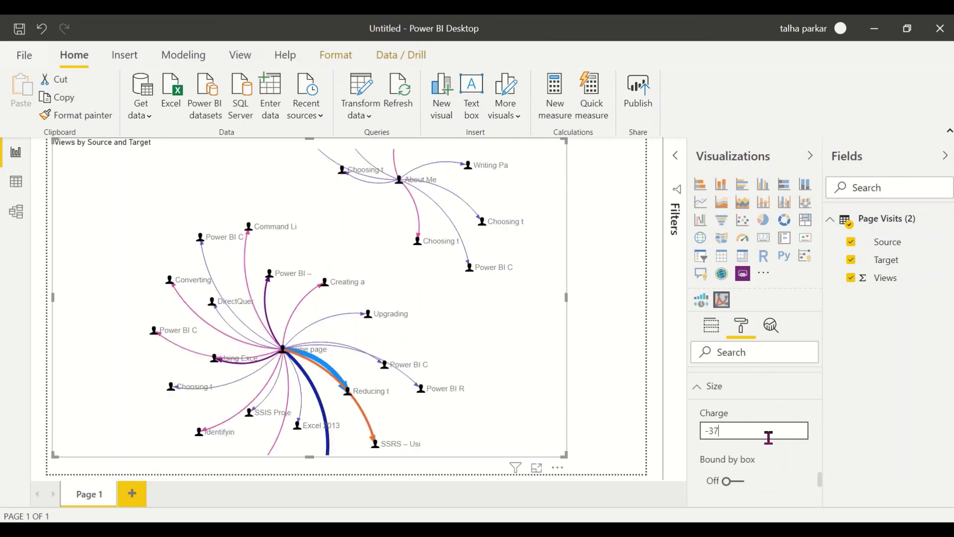
key("BackSpace")
Check the 14 pt DIN title font, switch the Border on, then reselect the graph
type("5")
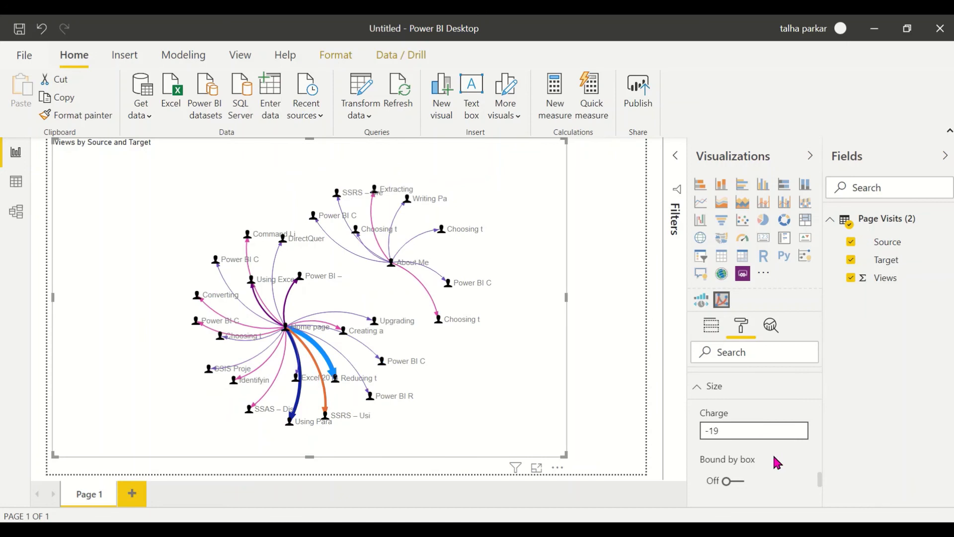
scroll(775, 458, "down", 3)
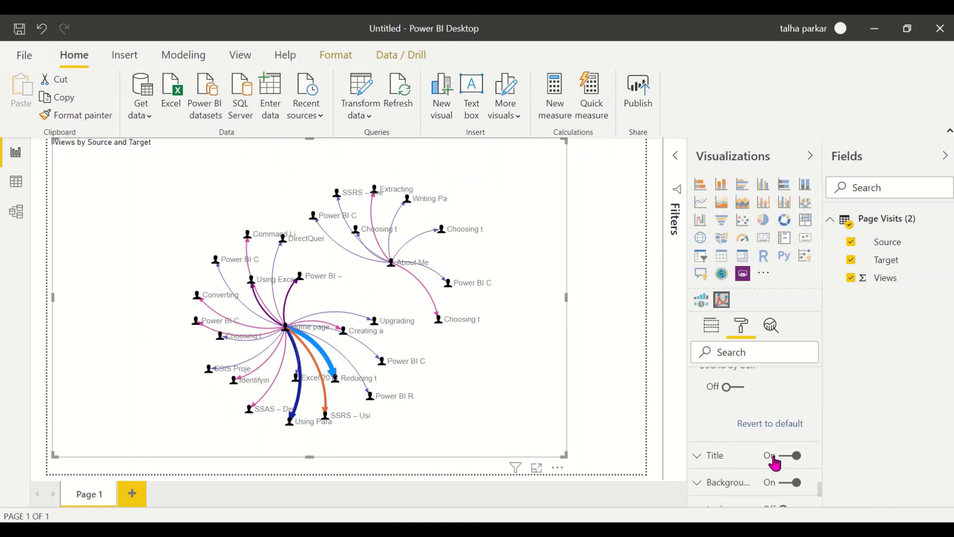
left_click(734, 456)
scroll(736, 458, "down", 8)
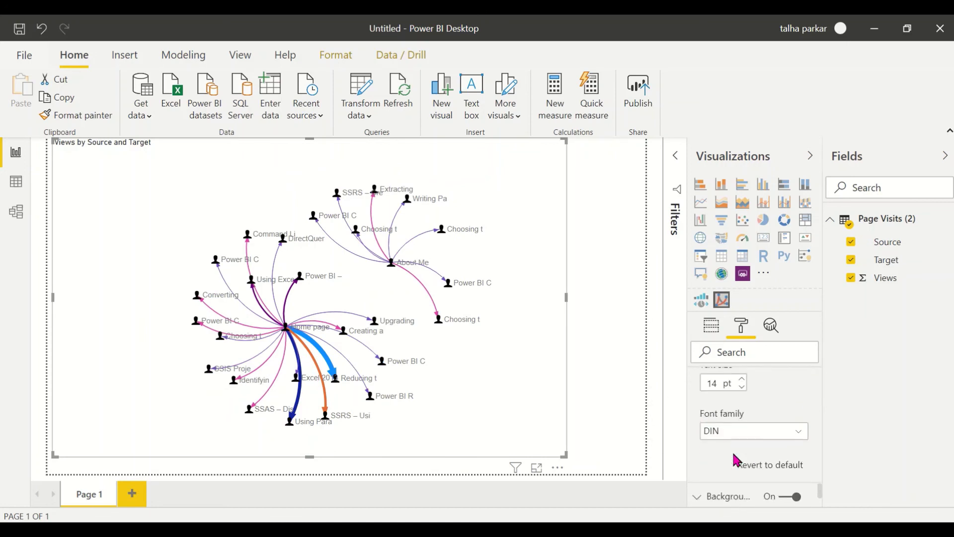
scroll(734, 459, "down", 4)
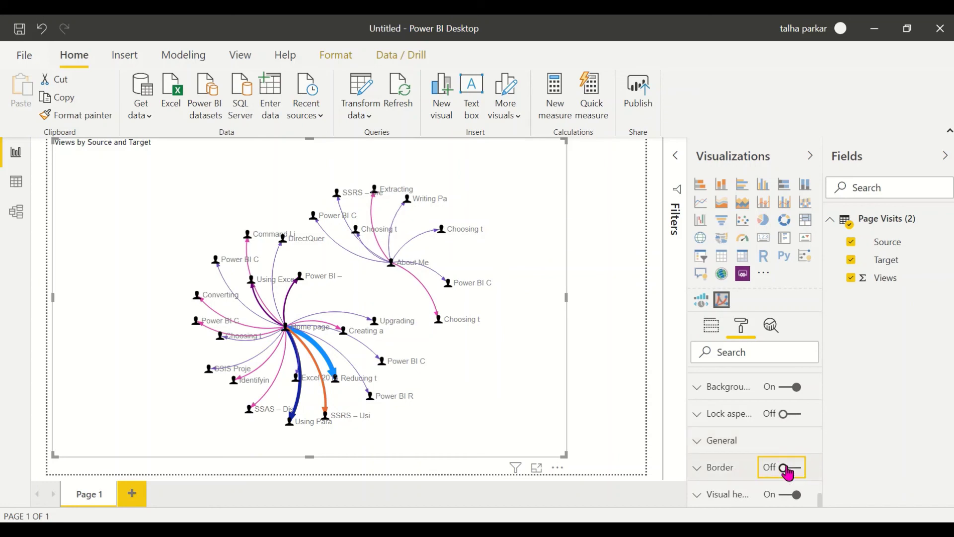
left_click(786, 468)
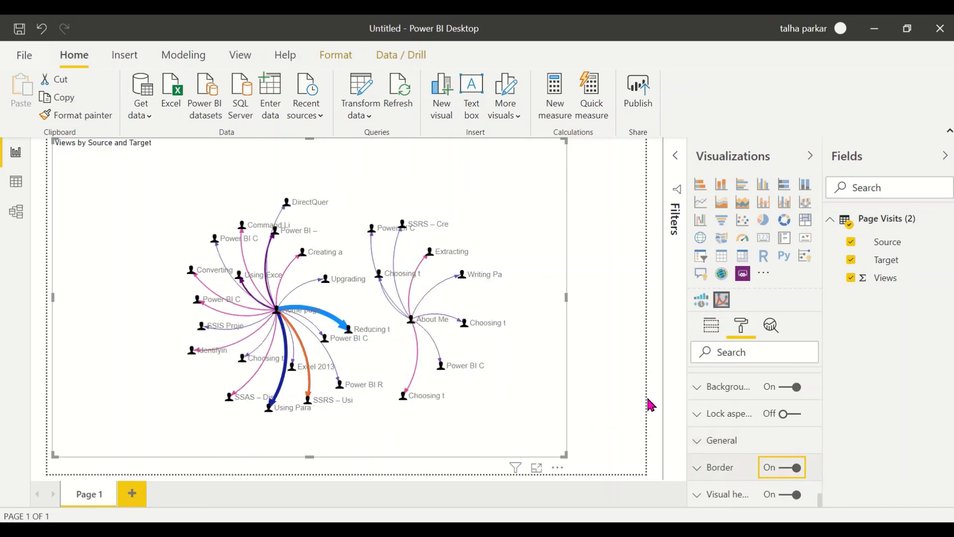
left_click(585, 366)
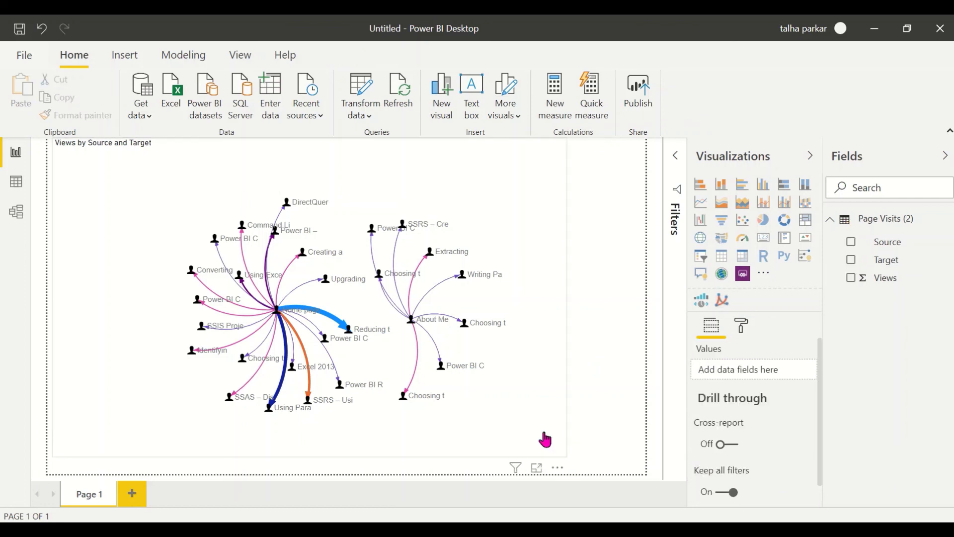
left_click(545, 439)
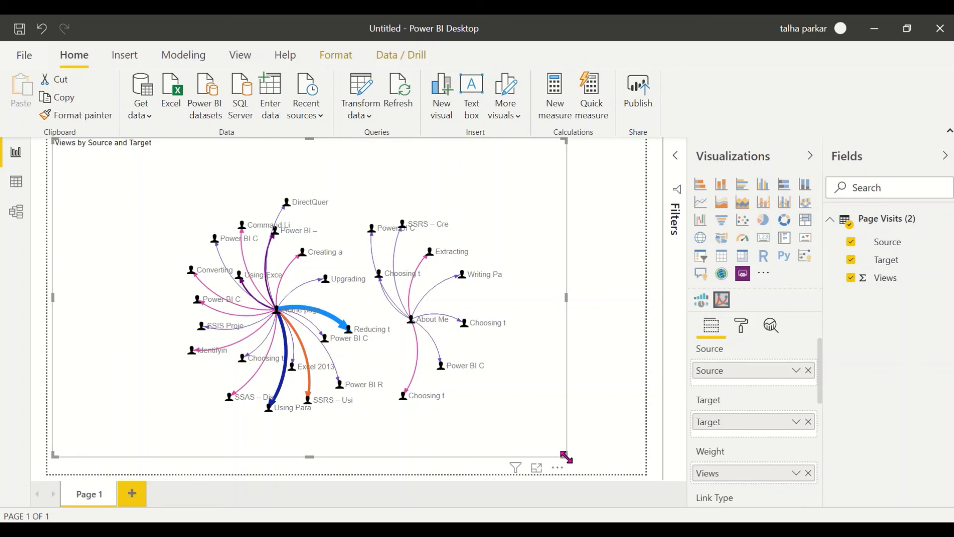